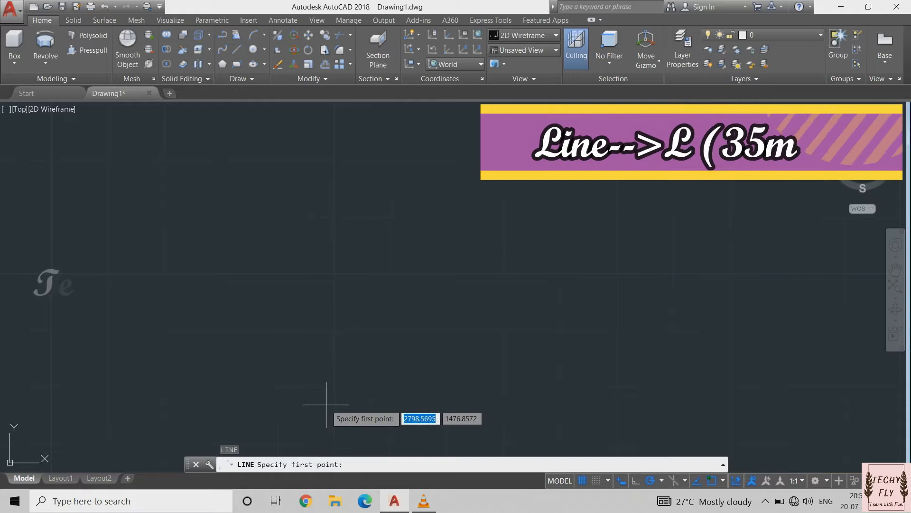
Draw a 35 mm vertical line upward and continue from its upper end with a 3 mm horizontal line to the right.
{"action": "left_click", "coordinate": [331, 407]}
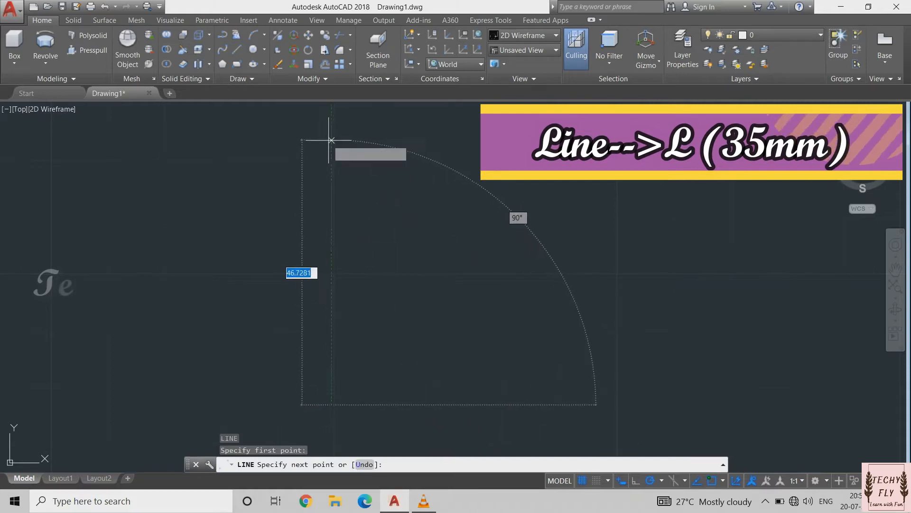
{"action": "type", "text": "35"}
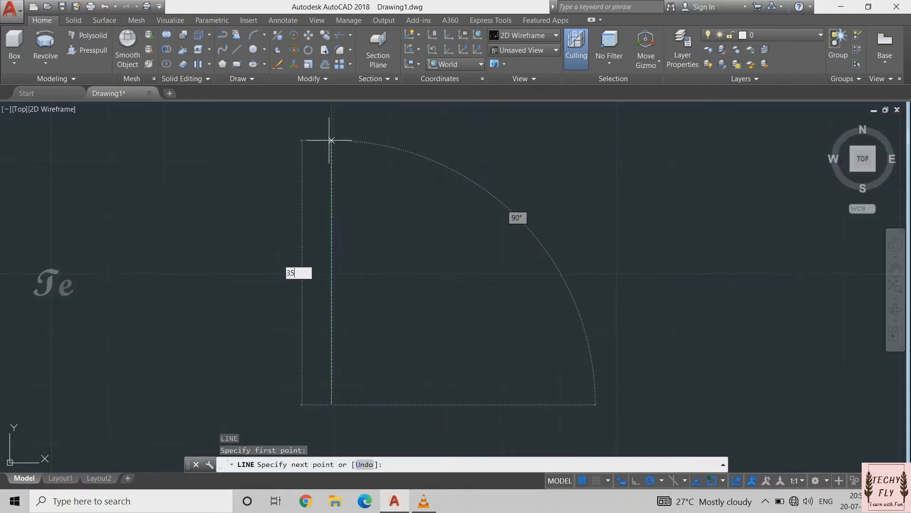
{"action": "key", "text": "Return"}
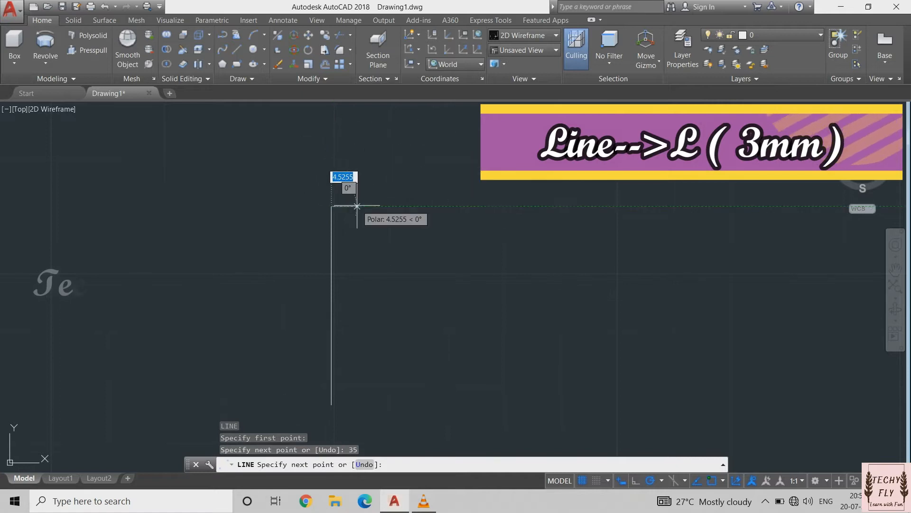
{"action": "type", "text": "3"}
{"action": "key", "text": "Return"}
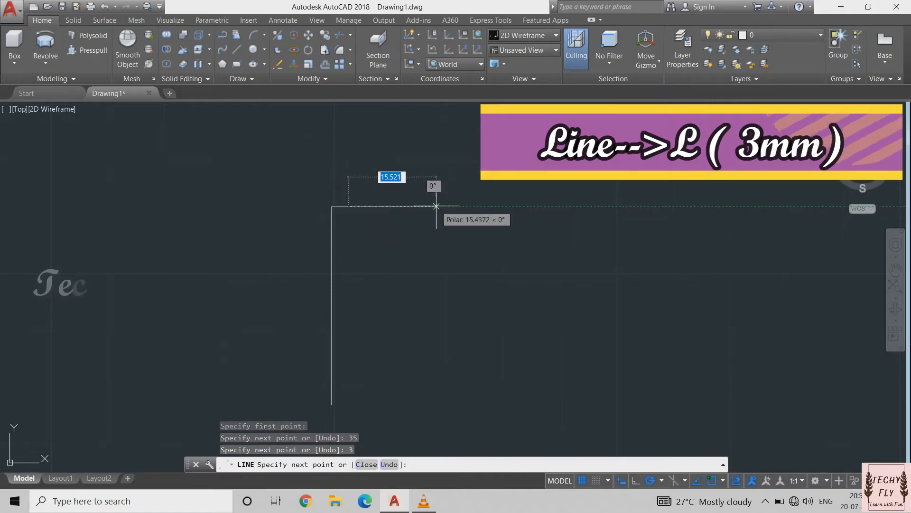
Continue from the 3 mm line's right end with a 9 mm line straight down and end the line chain.
{"action": "scroll", "coordinate": [370, 244], "scroll_direction": "up", "scroll_amount": 3}
{"action": "scroll", "coordinate": [370, 244], "scroll_direction": "down", "scroll_amount": 2}
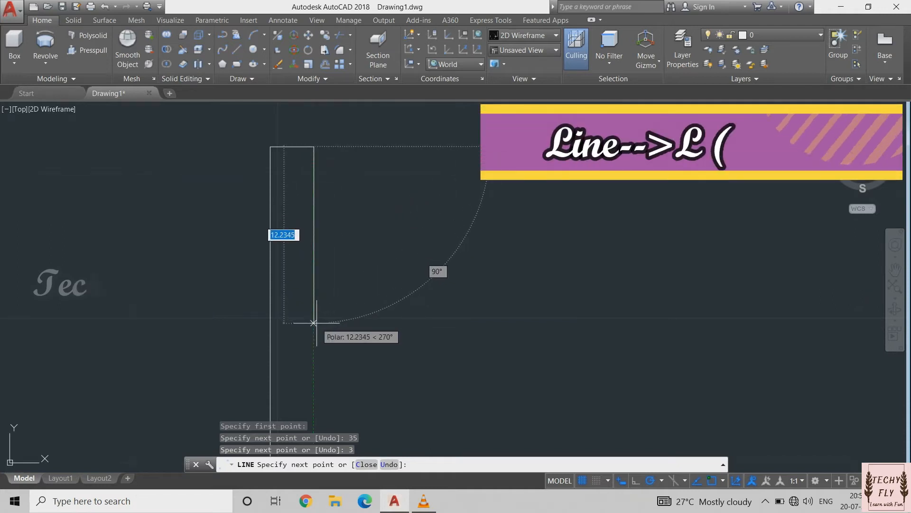
{"action": "type", "text": "9"}
{"action": "key", "text": "Return"}
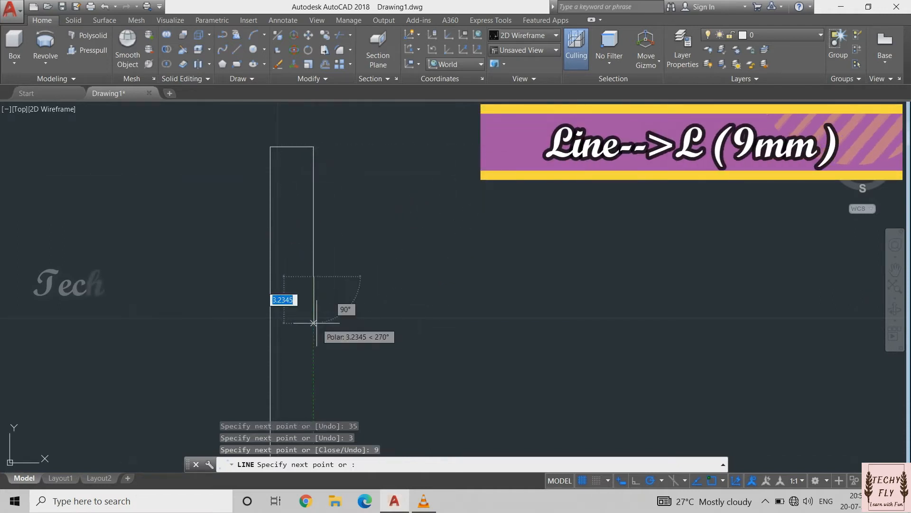
{"action": "key", "text": "Escape"}
{"action": "key", "text": "Escape"}
{"action": "key", "text": "Escape"}
Draw a 6 mm line to the right from the 35 mm line's lower end, followed by a 15 mm line straight up.
{"action": "type", "text": "p"}
{"action": "key", "text": "Return"}
{"action": "left_click_drag", "start_coordinate": [350, 326], "coordinate": [356, 165]}
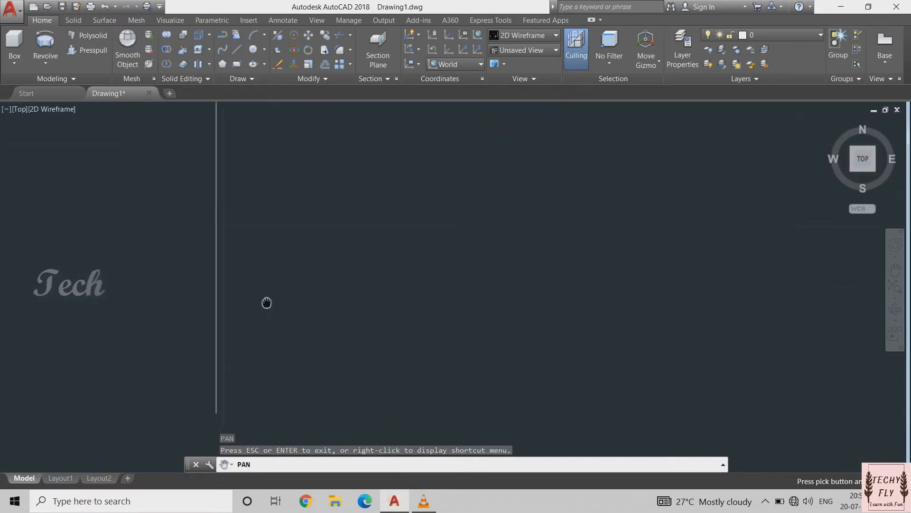
{"action": "left_click_drag", "start_coordinate": [263, 305], "coordinate": [275, 281]}
{"action": "key", "text": "Escape"}
{"action": "type", "text": "l"}
{"action": "key", "text": "Return"}
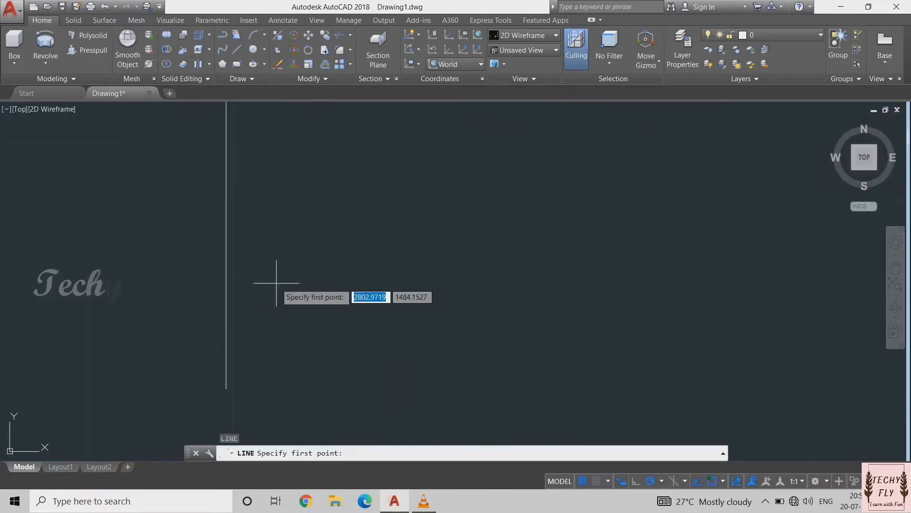
{"action": "left_click", "coordinate": [226, 388]}
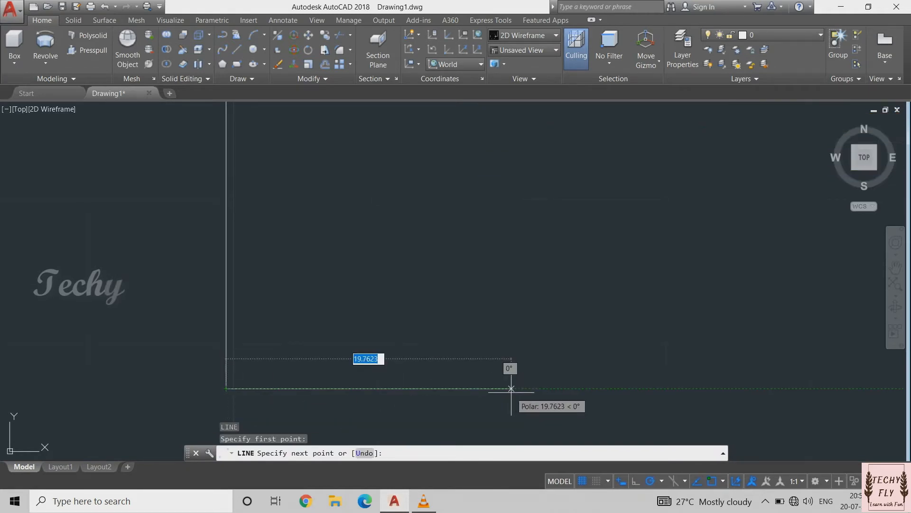
{"action": "type", "text": "6"}
{"action": "key", "text": "Return"}
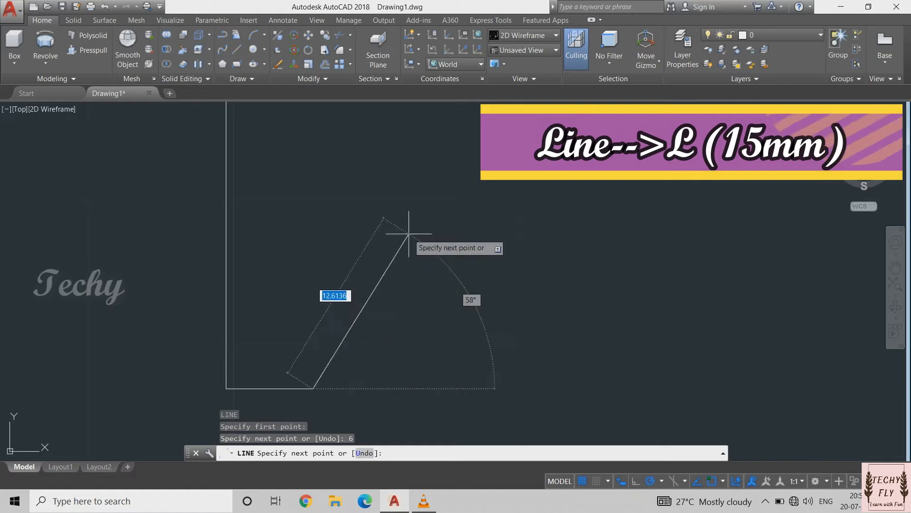
{"action": "type", "text": "15"}
{"action": "key", "text": "Return"}
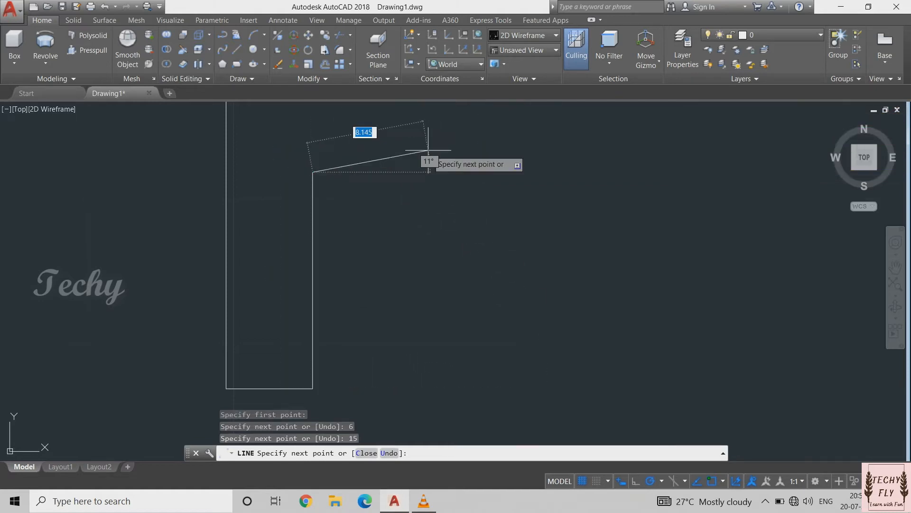
{"action": "key", "text": "Escape"}
Fillet the corner between the 15 mm vertical line and the 6 mm base line with a 1.5 mm radius.
{"action": "type", "text": "f"}
{"action": "key", "text": "Return"}
{"action": "type", "text": "r"}
{"action": "key", "text": "Return"}
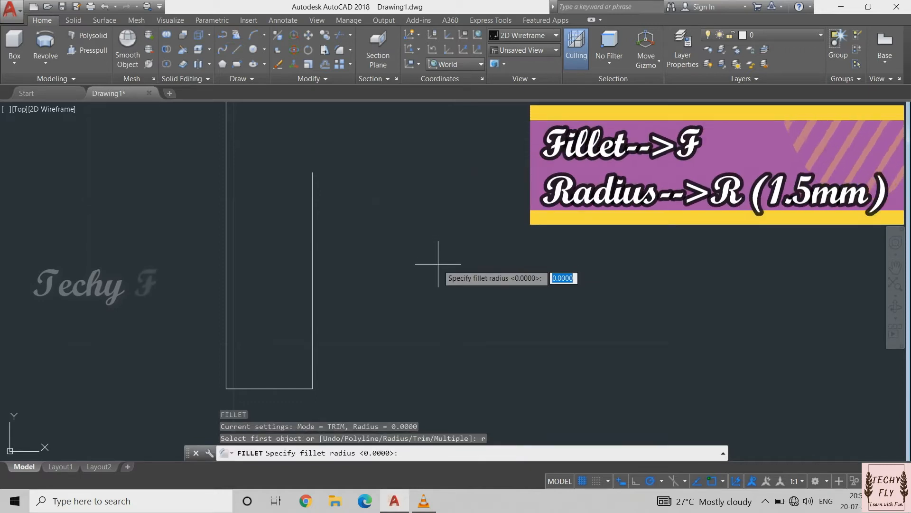
{"action": "key", "text": "Return"}
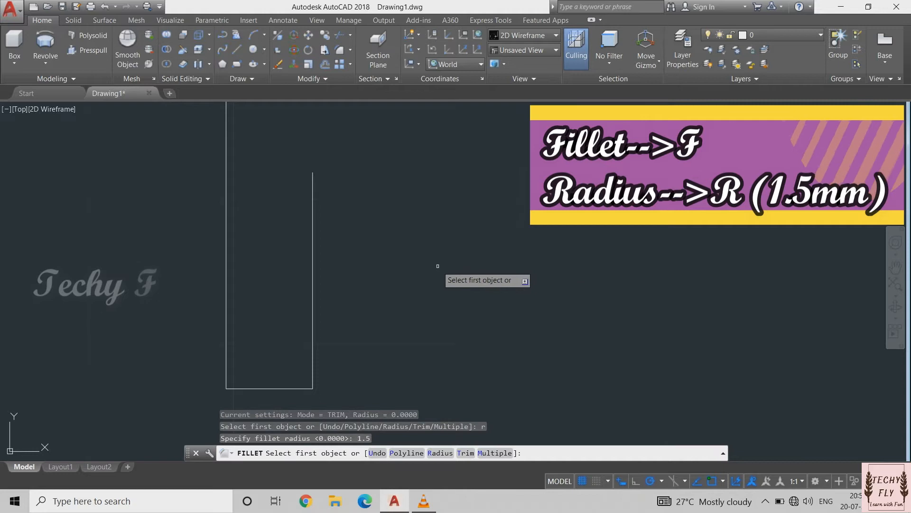
{"action": "left_click", "coordinate": [314, 361]}
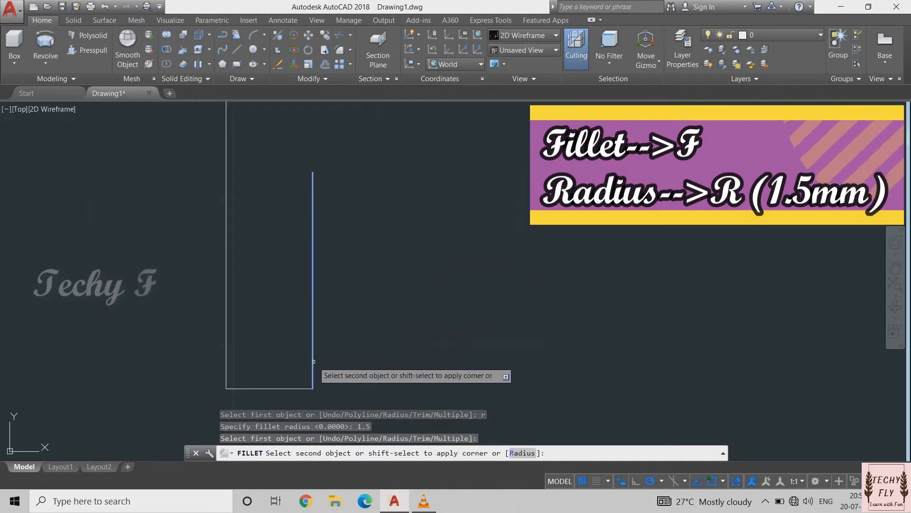
{"action": "left_click", "coordinate": [295, 387]}
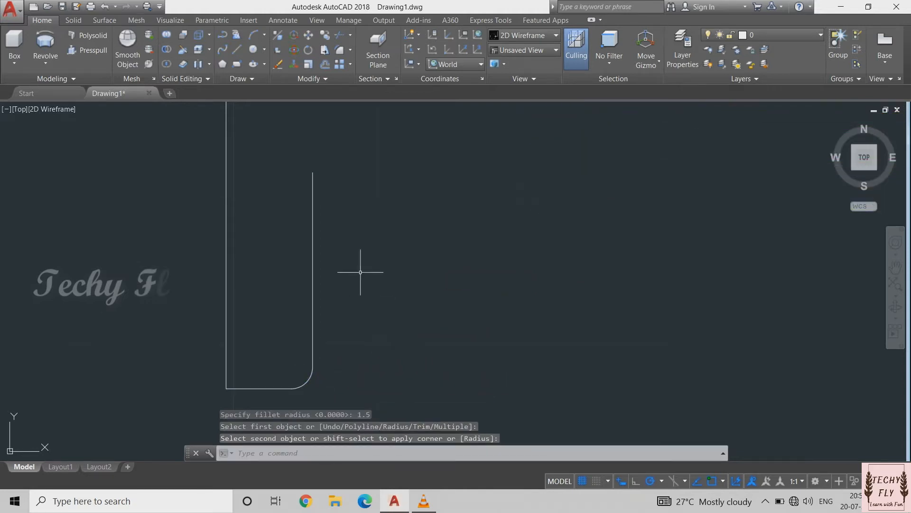
Draw a three-point arc from the 15 mm line's upper end to the 9 mm line's lower end, bulging outward.
{"action": "middle_click_drag", "start_coordinate": [360, 272], "coordinate": [360, 272]}
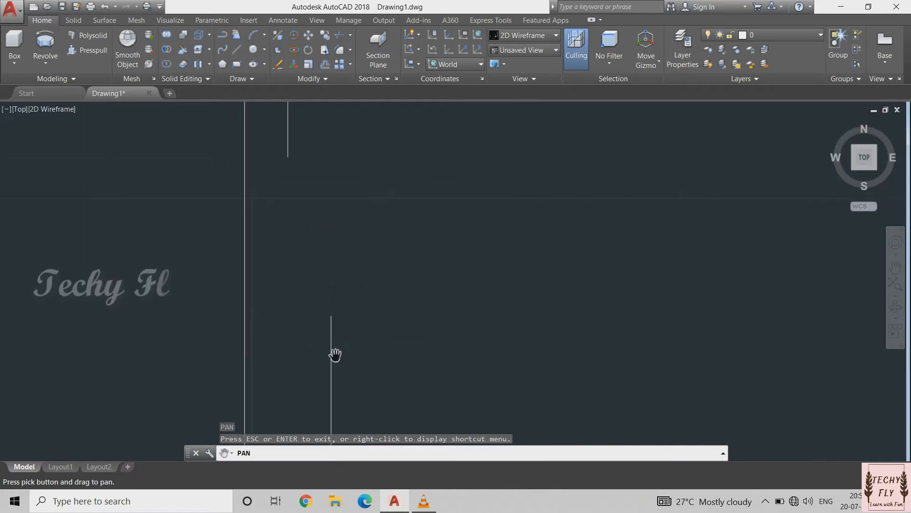
{"action": "key", "text": "Escape"}
{"action": "type", "text": "a"}
{"action": "key", "text": "Return"}
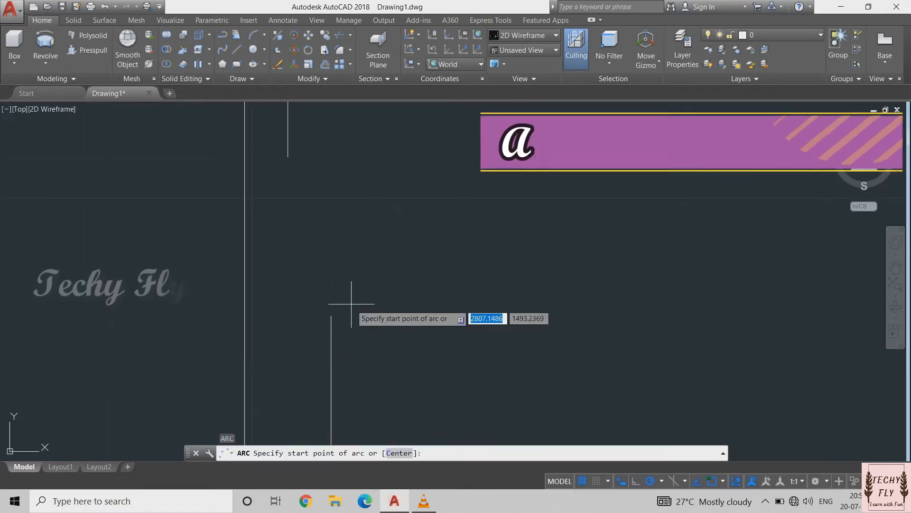
{"action": "left_click", "coordinate": [331, 315]}
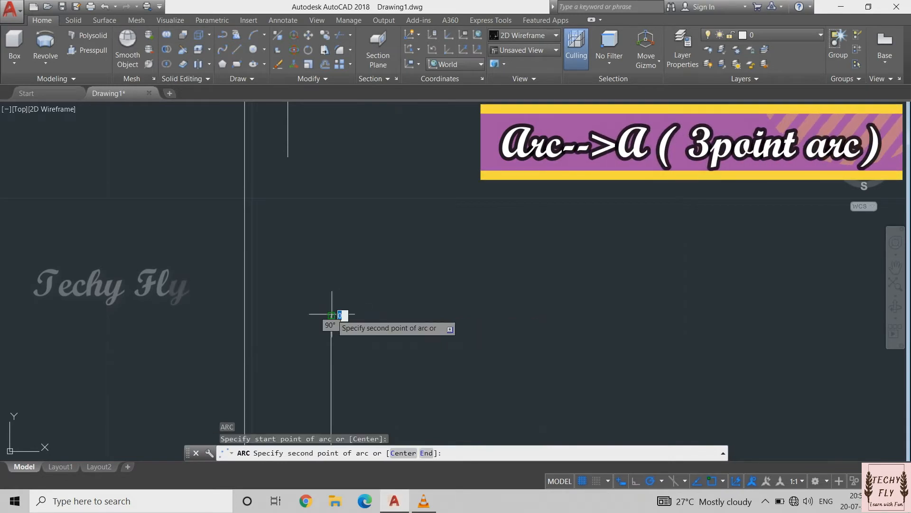
{"action": "left_click", "coordinate": [320, 231]}
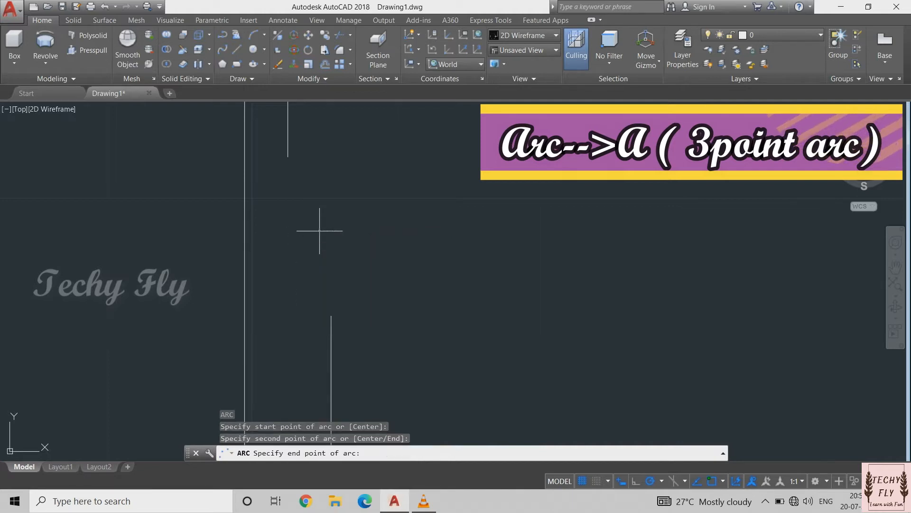
{"action": "left_click", "coordinate": [287, 156]}
Fillet the junction between the 9 mm neck line and the shoulder arc with an 11 mm radius.
{"action": "middle_click_drag", "start_coordinate": [295, 159], "coordinate": [334, 216]}
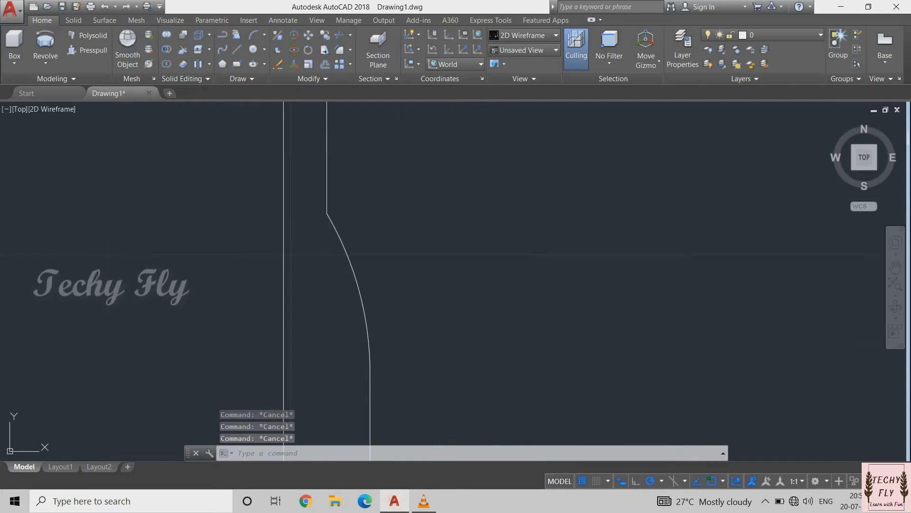
{"action": "type", "text": "f"}
{"action": "key", "text": "Return"}
{"action": "type", "text": "r"}
{"action": "key", "text": "Return"}
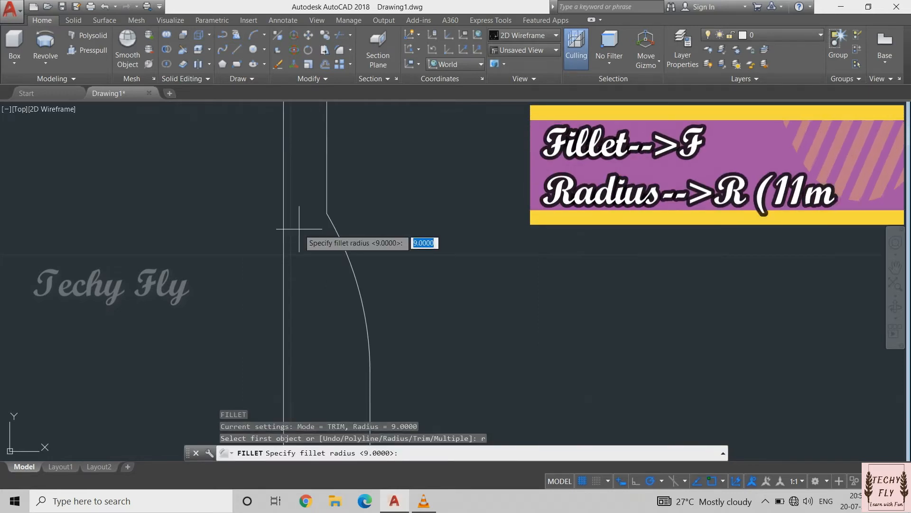
{"action": "type", "text": "11"}
{"action": "key", "text": "Return"}
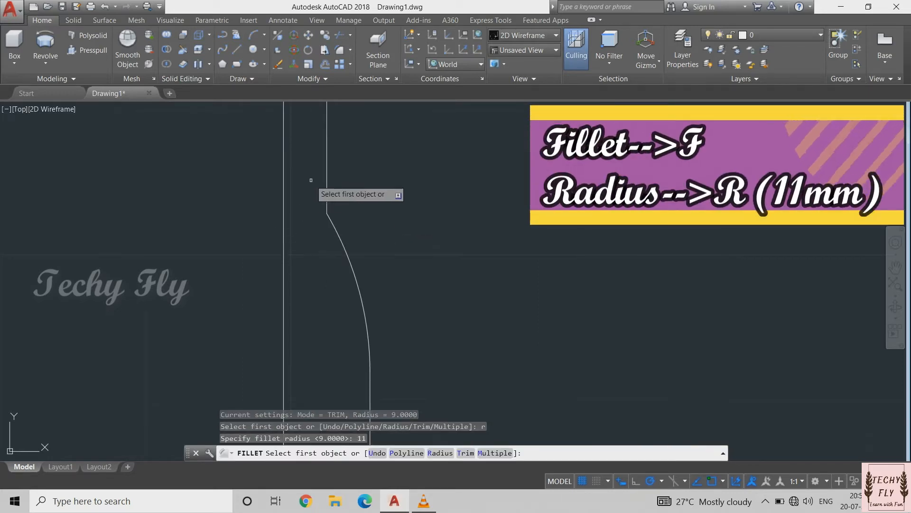
{"action": "left_click", "coordinate": [326, 189]}
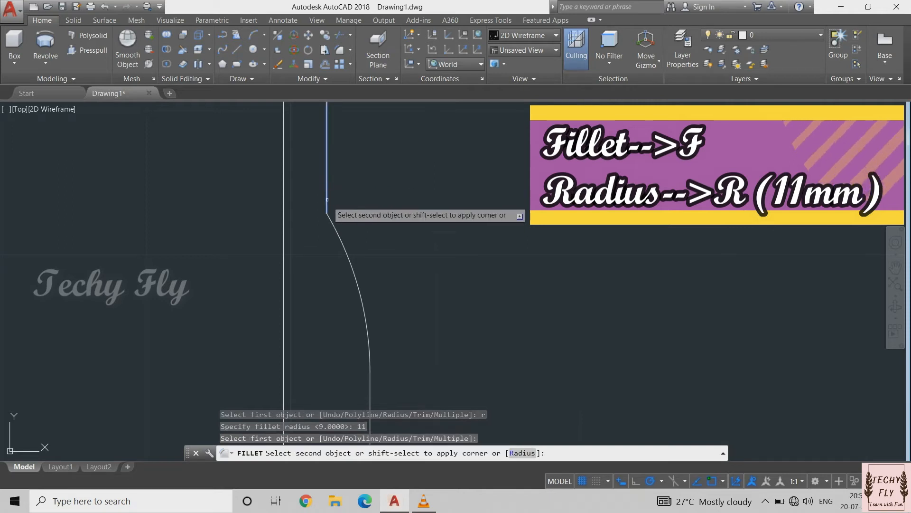
{"action": "left_click", "coordinate": [334, 226]}
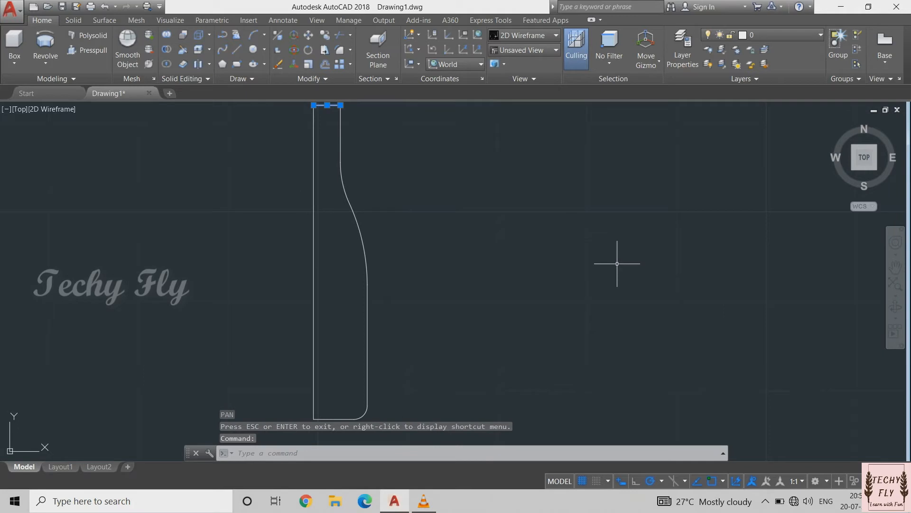
Delete the 3 mm horizontal line that closes the top of the profile.
{"action": "key", "text": "Delete"}
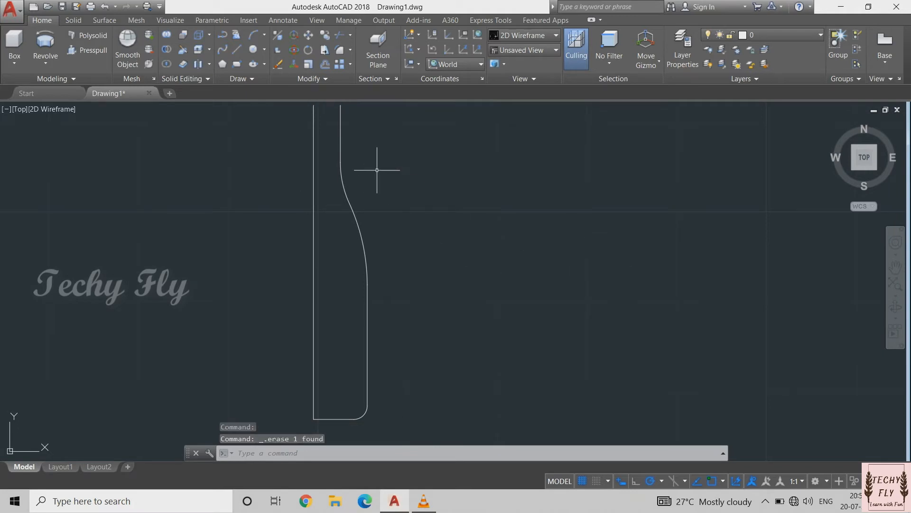
{"action": "key", "text": "Return"}
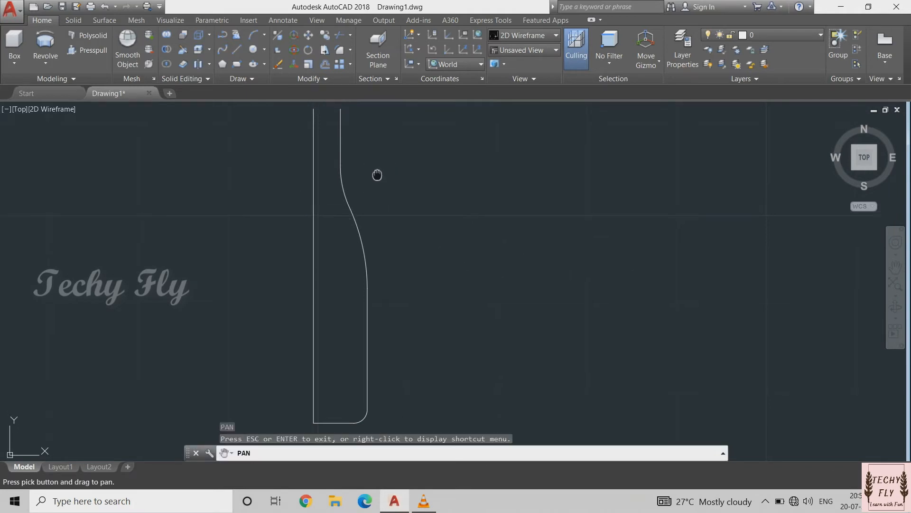
{"action": "left_click_drag", "start_coordinate": [379, 177], "coordinate": [511, 178]}
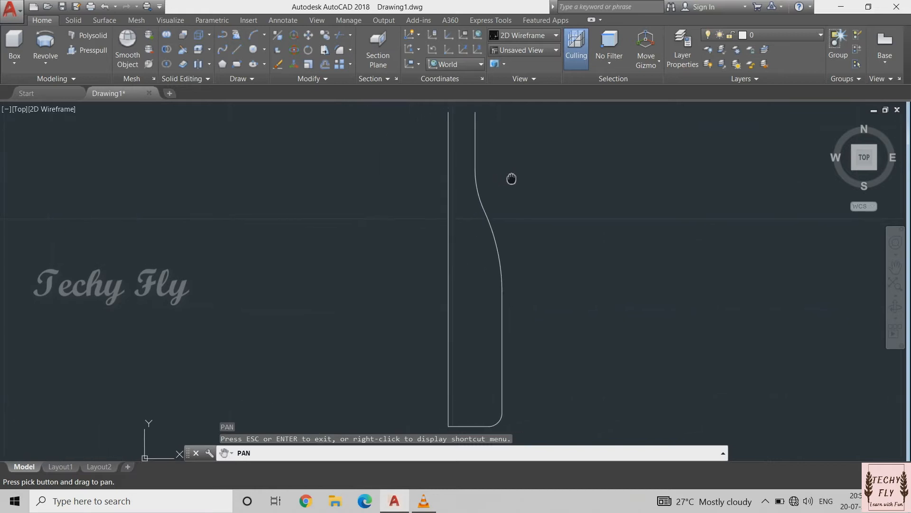
{"action": "key", "text": "Escape"}
{"action": "key", "text": "Escape"}
{"action": "key", "text": "Escape"}
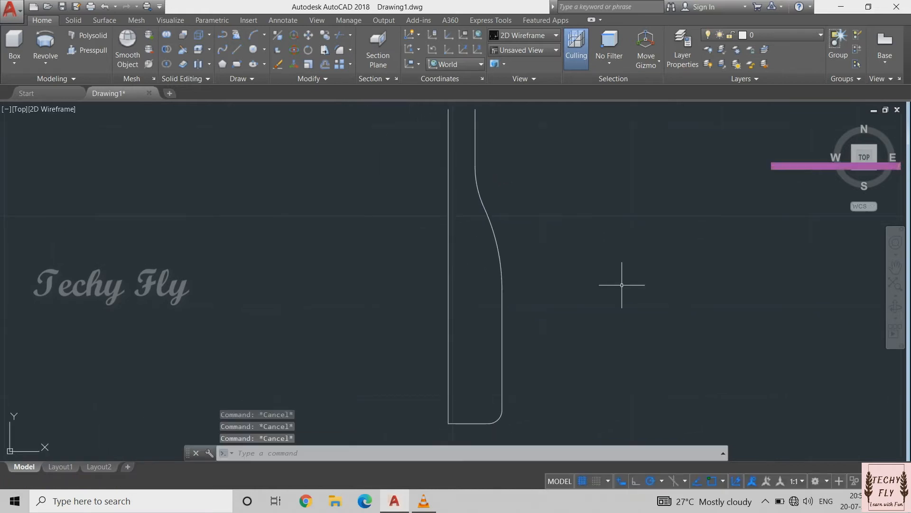
Join the neck line, both shoulder arcs, the side line, the corner fillet and the base line into one polyline.
{"action": "type", "text": "pedit"}
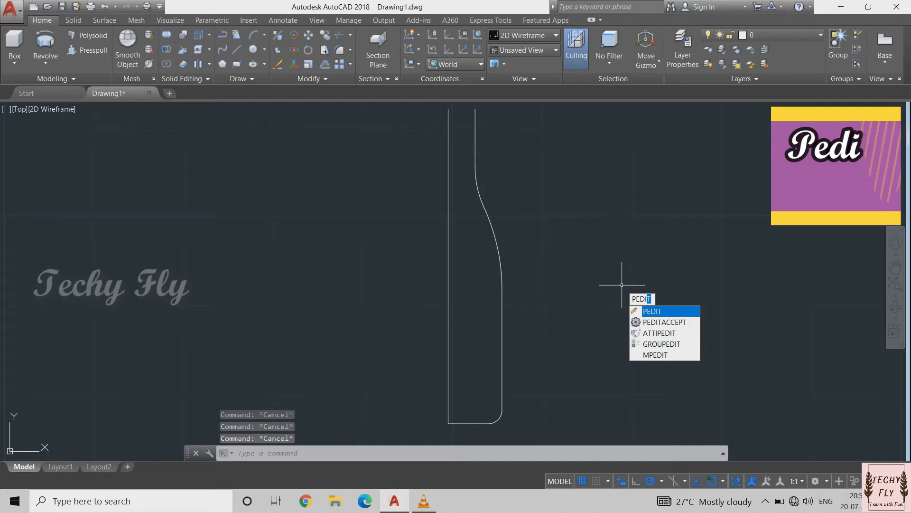
{"action": "key", "text": "Return"}
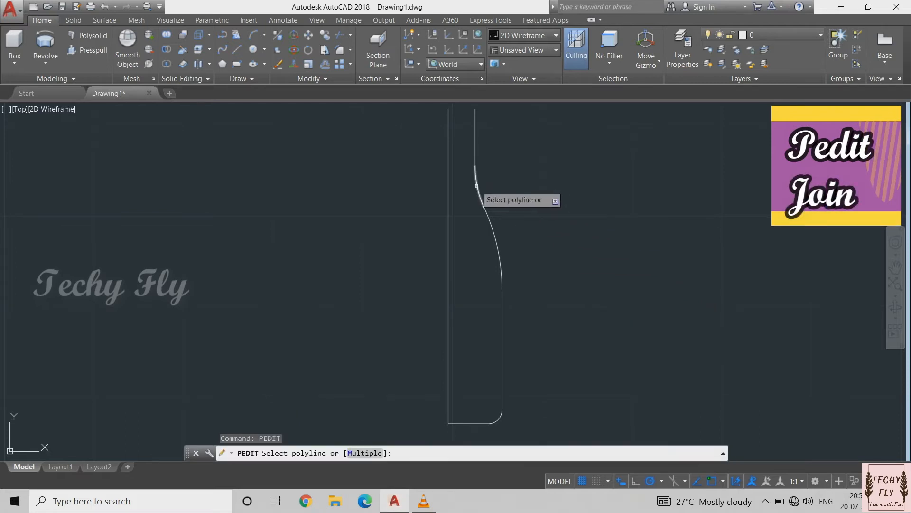
{"action": "left_click", "coordinate": [474, 164]}
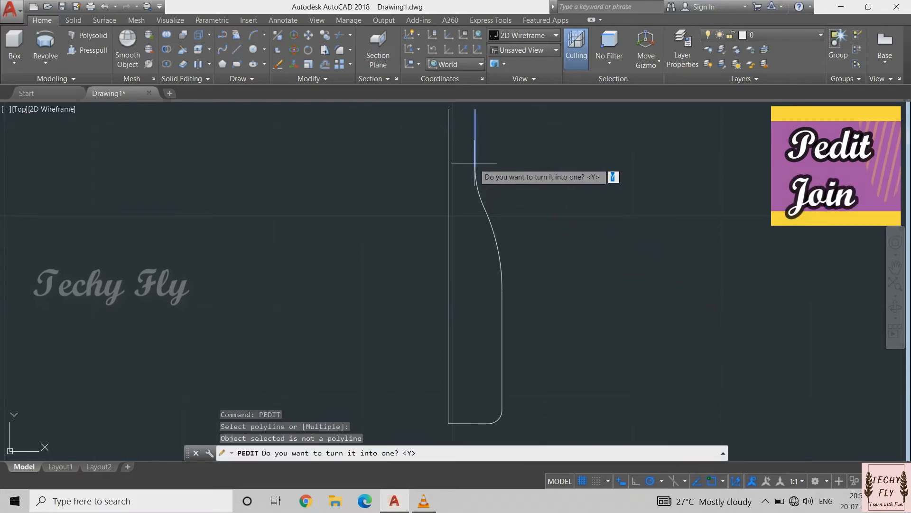
{"action": "key", "text": "Return"}
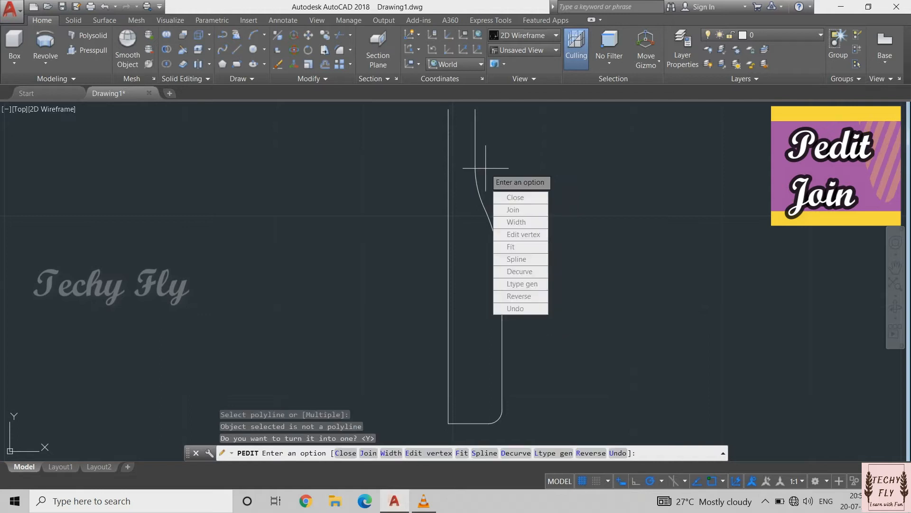
{"action": "key", "text": "Return"}
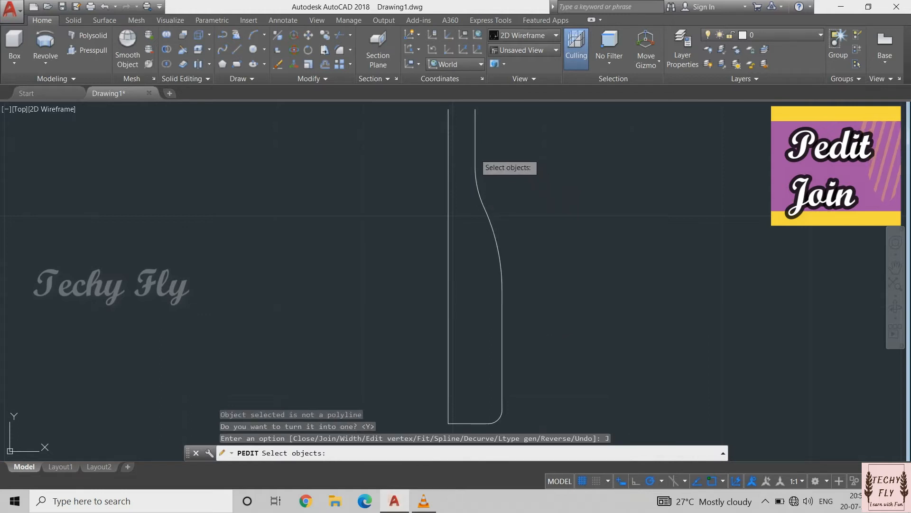
{"action": "left_click", "coordinate": [475, 169]}
{"action": "left_click", "coordinate": [475, 174]}
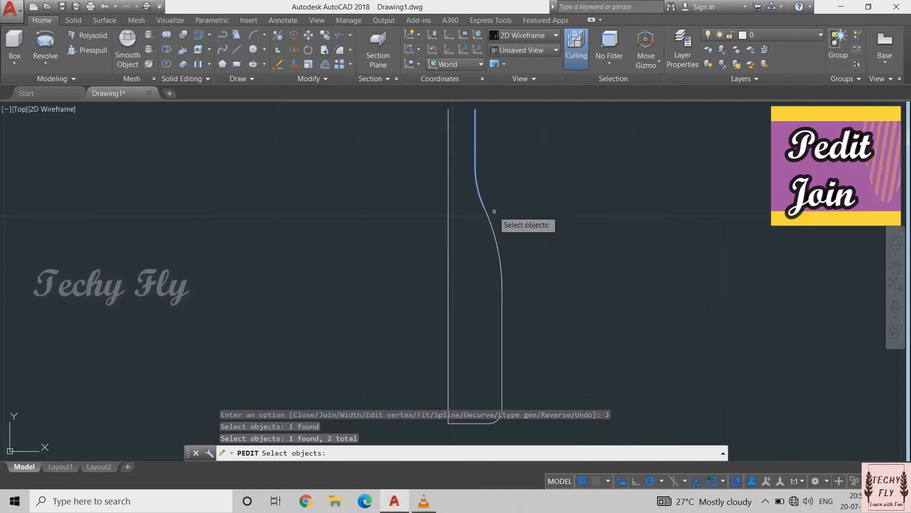
{"action": "left_click", "coordinate": [501, 261]}
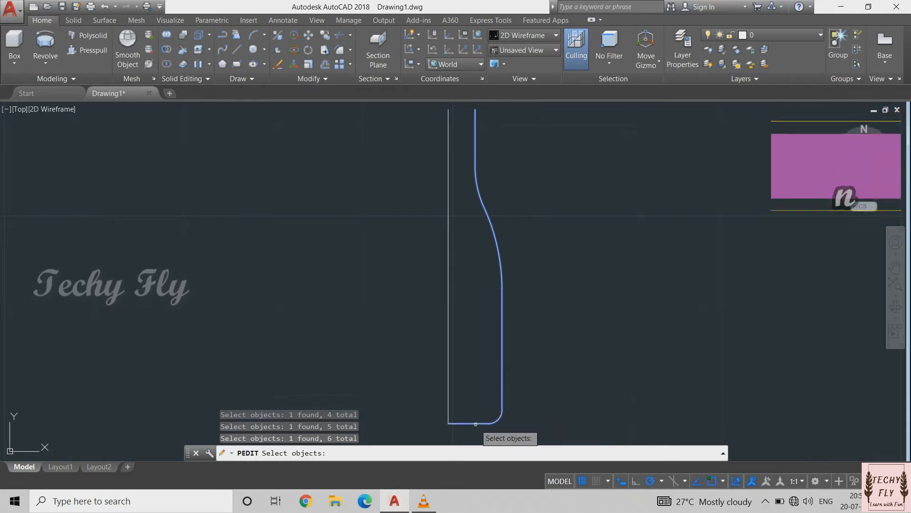
{"action": "key", "text": "Return"}
{"action": "key", "text": "Return"}
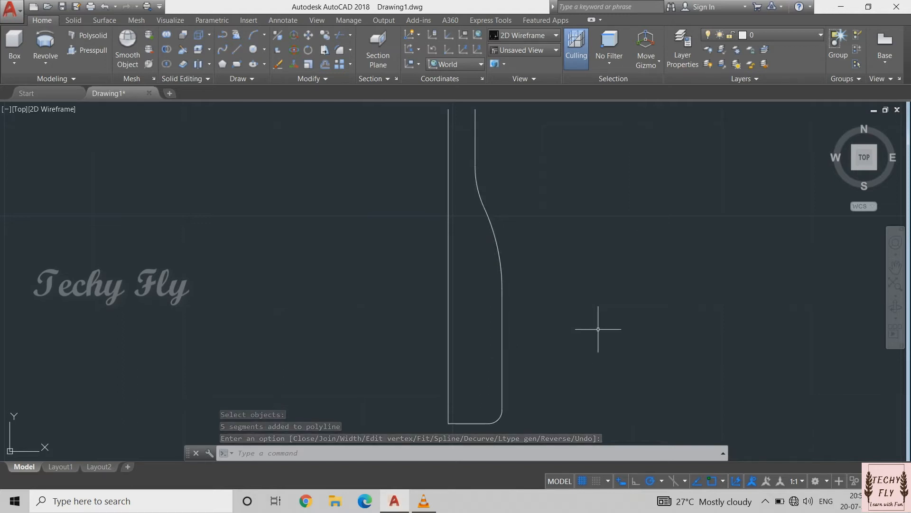
Offset the bottle profile 0.5 mm inward and close the gap between the two outlines at the neck's top with a line.
{"action": "type", "text": "o"}
{"action": "key", "text": "Return"}
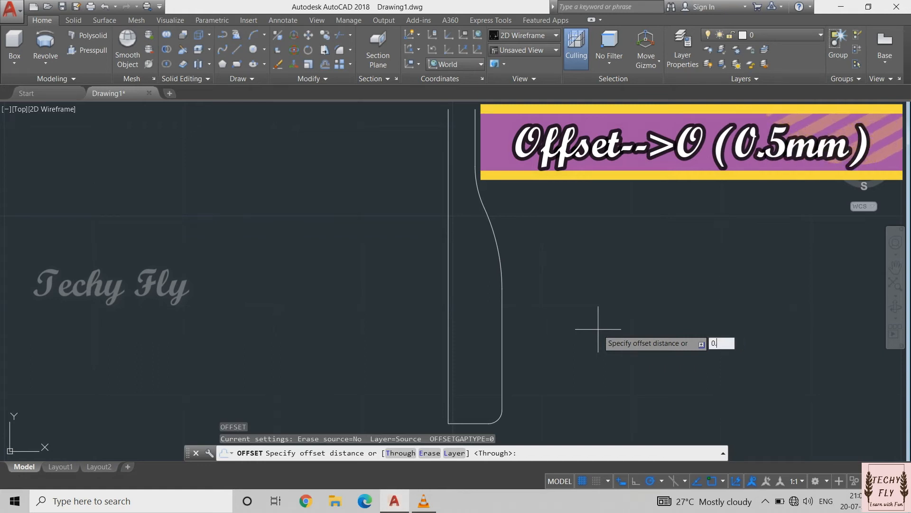
{"action": "key", "text": "Return"}
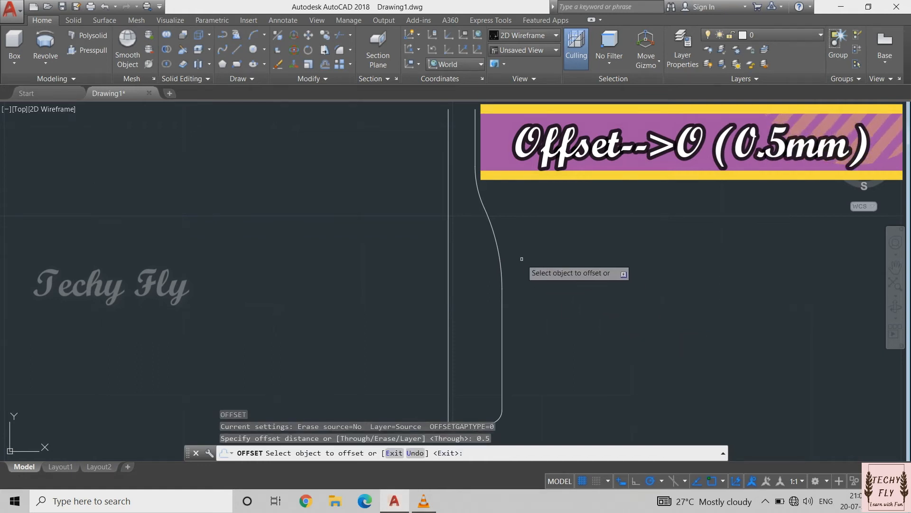
{"action": "left_click", "coordinate": [500, 254]}
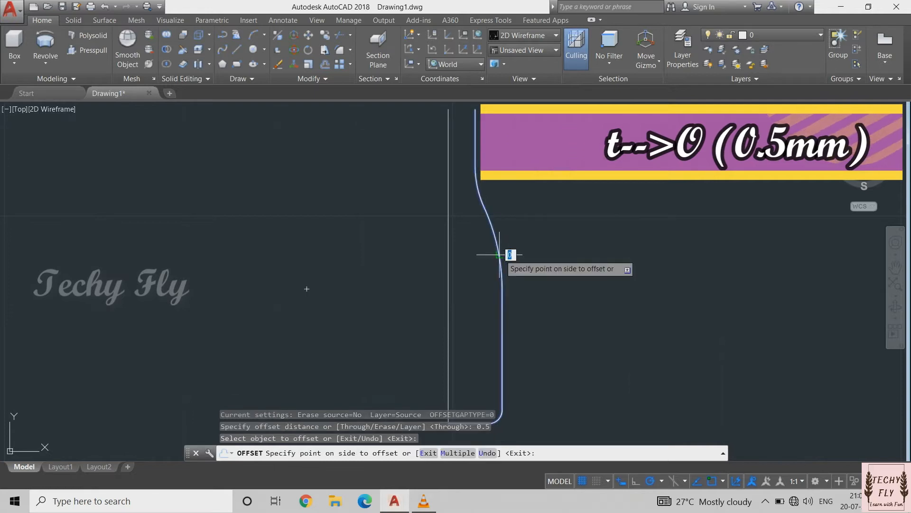
{"action": "left_click", "coordinate": [463, 249]}
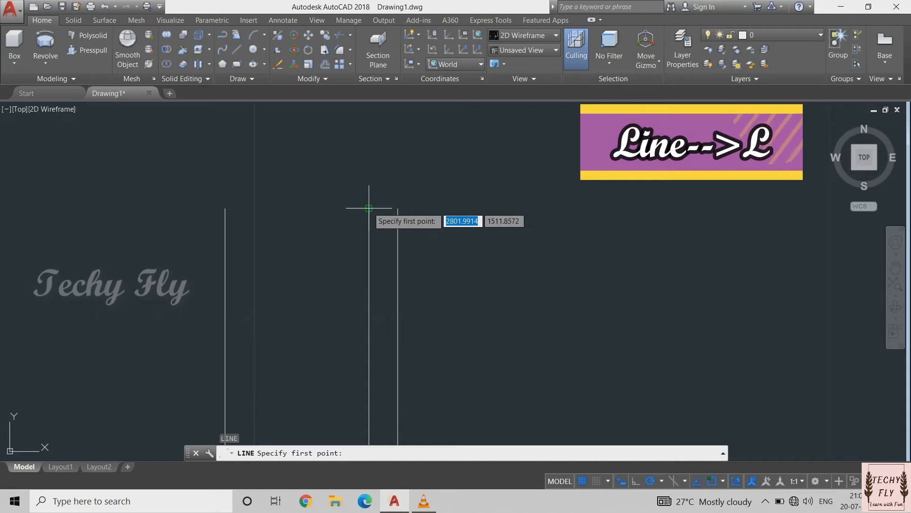
{"action": "left_click", "coordinate": [397, 208]}
{"action": "key", "text": "Return"}
Convert the short closing line to a polyline and join it with the inner and outer bottle outlines.
{"action": "type", "text": "P"}
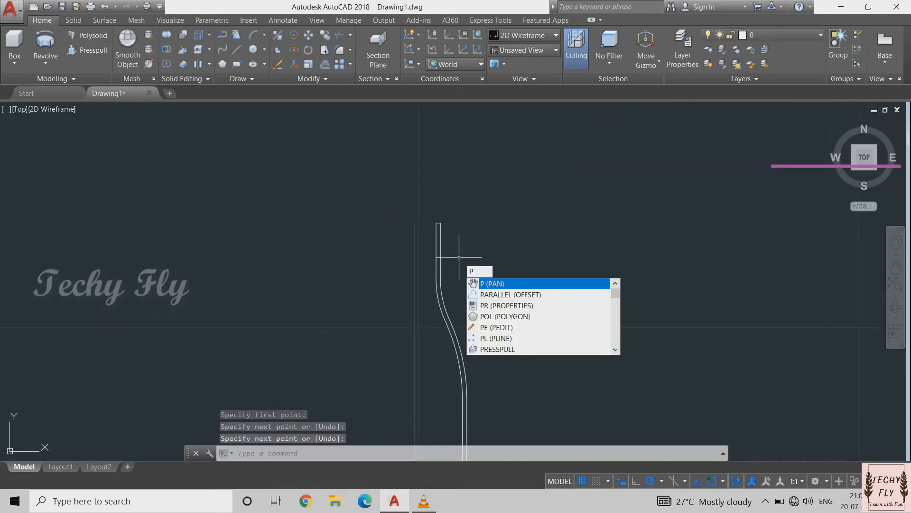
{"action": "type", "text": "EDIT"}
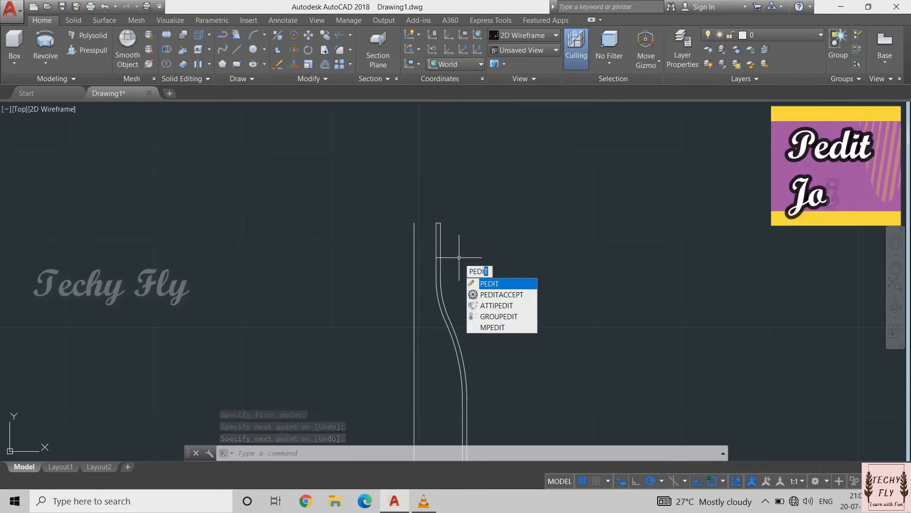
{"action": "key", "text": "Return"}
{"action": "left_click", "coordinate": [438, 223]}
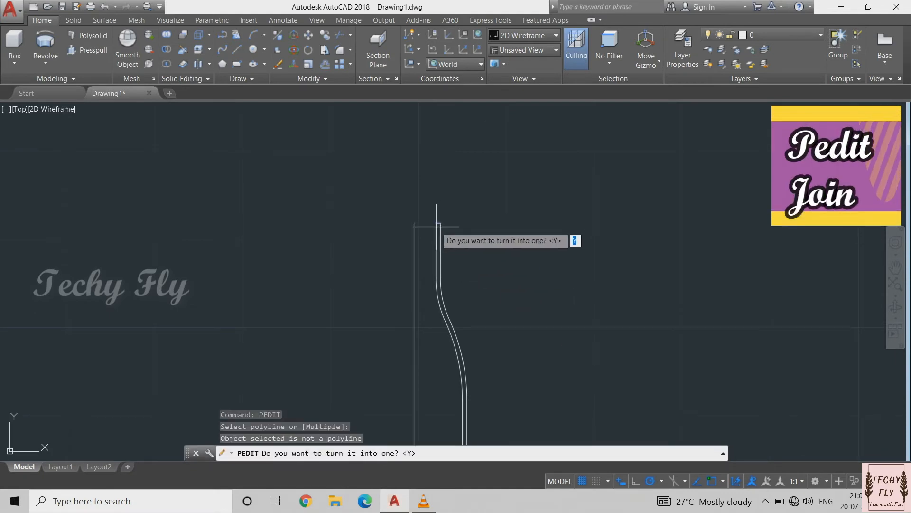
{"action": "key", "text": "Return"}
{"action": "type", "text": "J"}
{"action": "key", "text": "Return"}
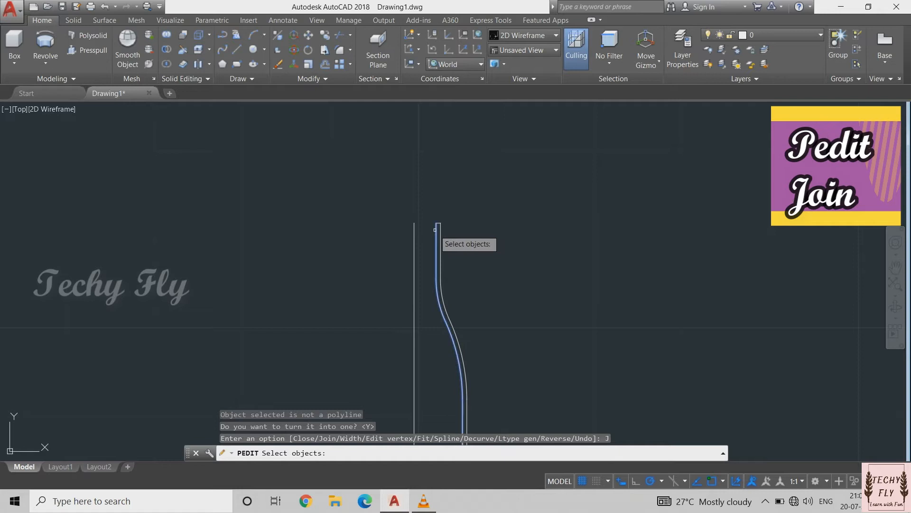
{"action": "left_click", "coordinate": [435, 230]}
{"action": "left_click", "coordinate": [440, 231]}
{"action": "scroll", "coordinate": [439, 203], "scroll_direction": "up", "scroll_amount": 6}
{"action": "left_click", "coordinate": [424, 281]}
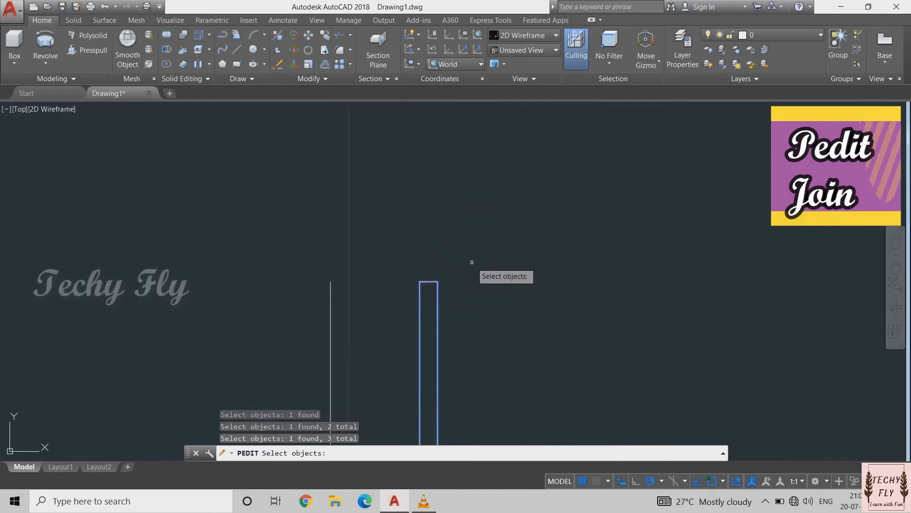
{"action": "key", "text": "Return"}
{"action": "key", "text": "Return"}
Revolve the bottle wall profile 360 degrees about the vertical centre line to make a solid.
{"action": "scroll", "coordinate": [446, 299], "scroll_direction": "down", "scroll_amount": 6}
{"action": "middle_click_drag", "start_coordinate": [446, 299], "coordinate": [428, 182]}
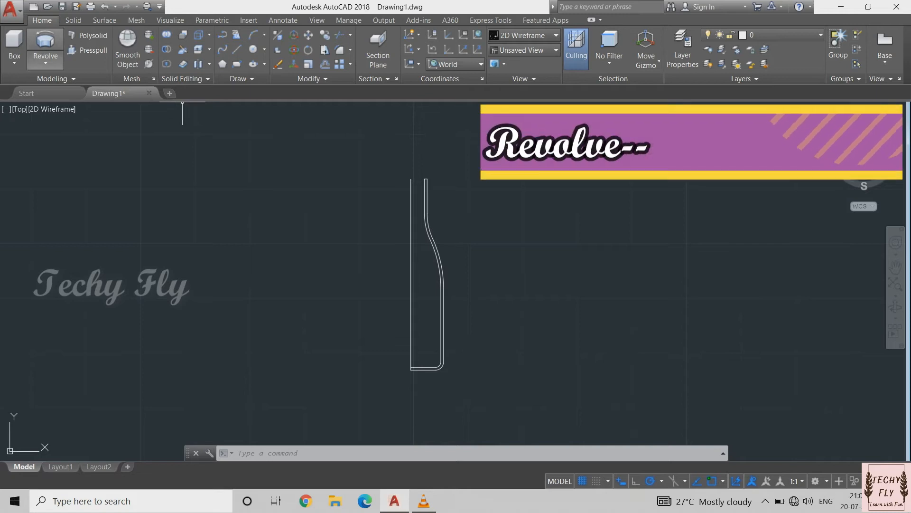
{"action": "left_click", "coordinate": [45, 45]}
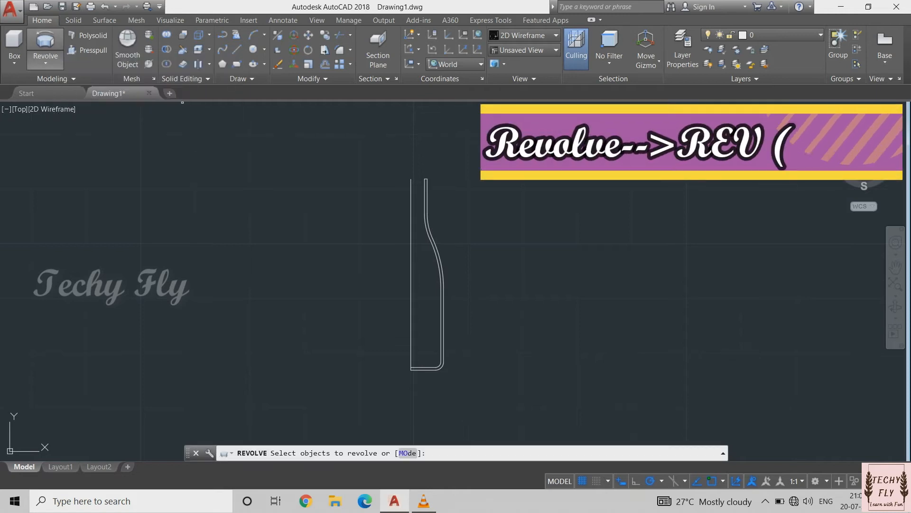
{"action": "left_click", "coordinate": [437, 256]}
{"action": "key", "text": "Return"}
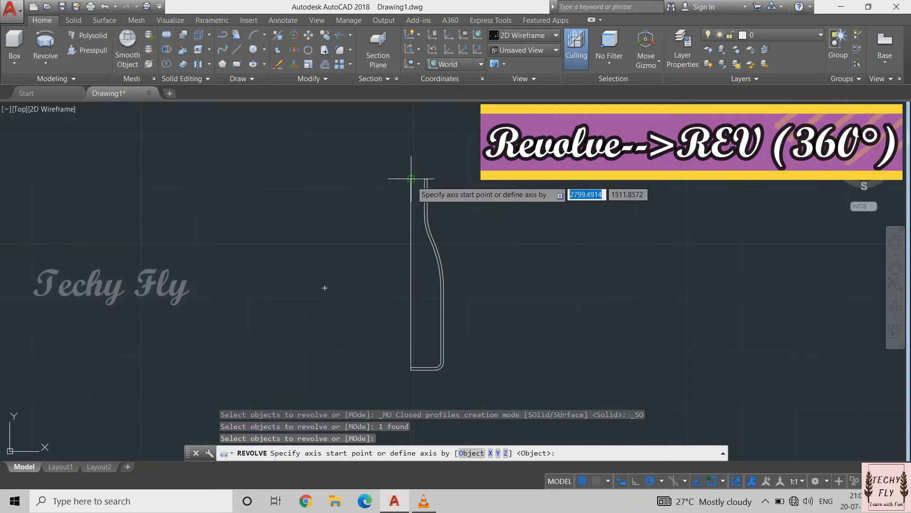
{"action": "left_click", "coordinate": [411, 179]}
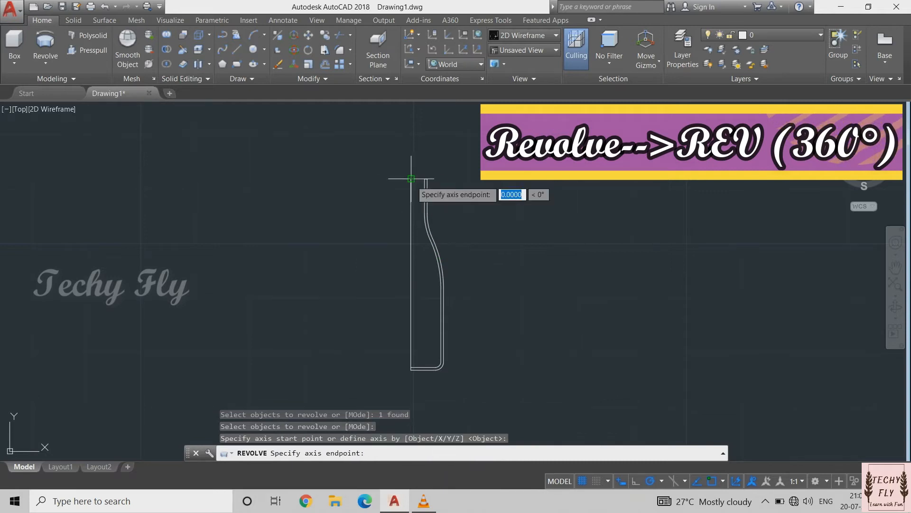
{"action": "left_click", "coordinate": [411, 369]}
{"action": "type", "text": "360"}
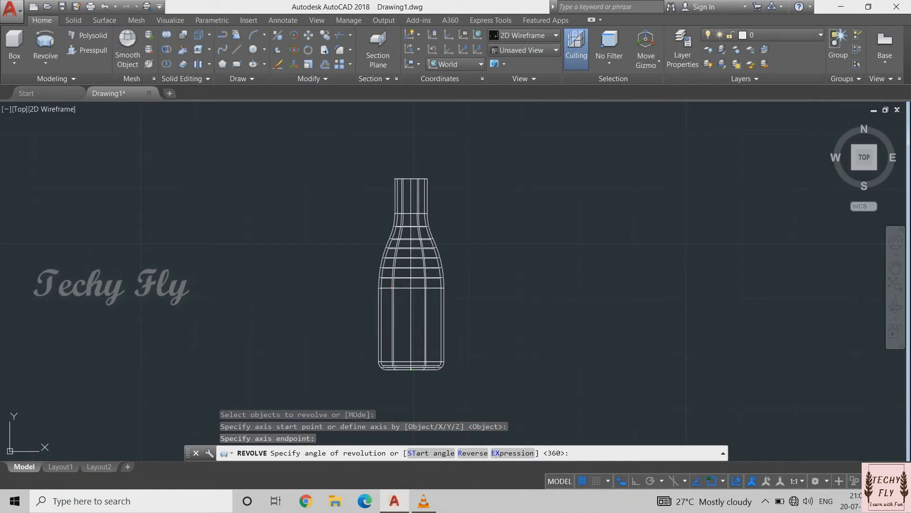
{"action": "key", "text": "Return"}
Set the visual style to Realistic and view the bottle in 3D.
{"action": "left_click", "coordinate": [525, 35]}
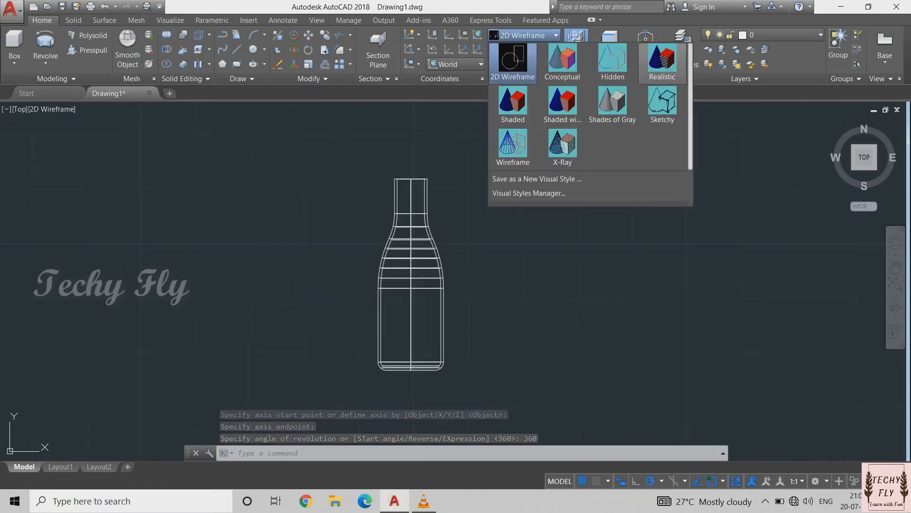
{"action": "left_click", "coordinate": [662, 63]}
{"action": "mouse_move", "coordinate": [389, 268]}
{"action": "middle_mouse_down", "text": "shift"}
{"action": "mouse_move", "coordinate": [373, 259]}
{"action": "mouse_move", "coordinate": [434, 152]}
{"action": "mouse_move", "coordinate": [489, 190]}
{"action": "mouse_move", "coordinate": [541, 206]}
{"action": "mouse_move", "coordinate": [569, 164]}
{"action": "mouse_move", "coordinate": [540, 211]}
{"action": "middle_mouse_up", "text": "shift"}
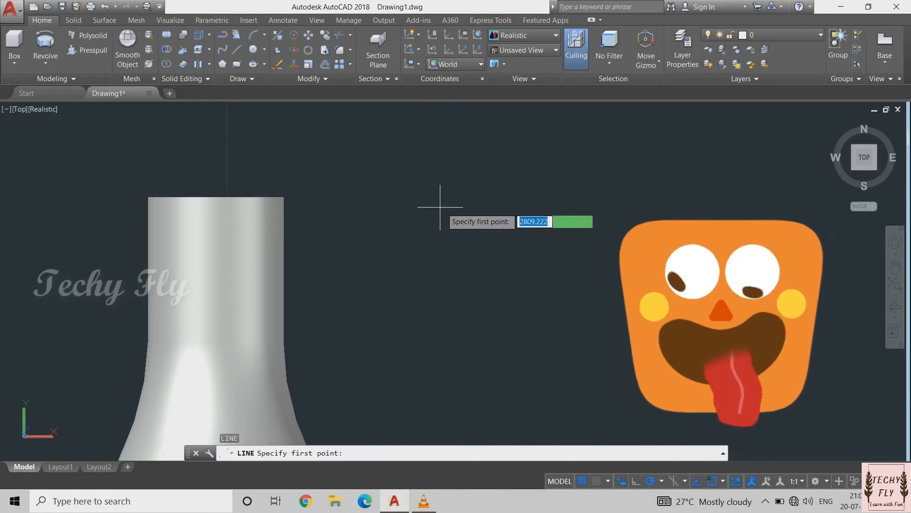
Beside the bottle neck, draw a 5 mm vertical line downward and a 3.2 mm horizontal line outward from its lower end.
{"action": "left_click", "coordinate": [455, 254]}
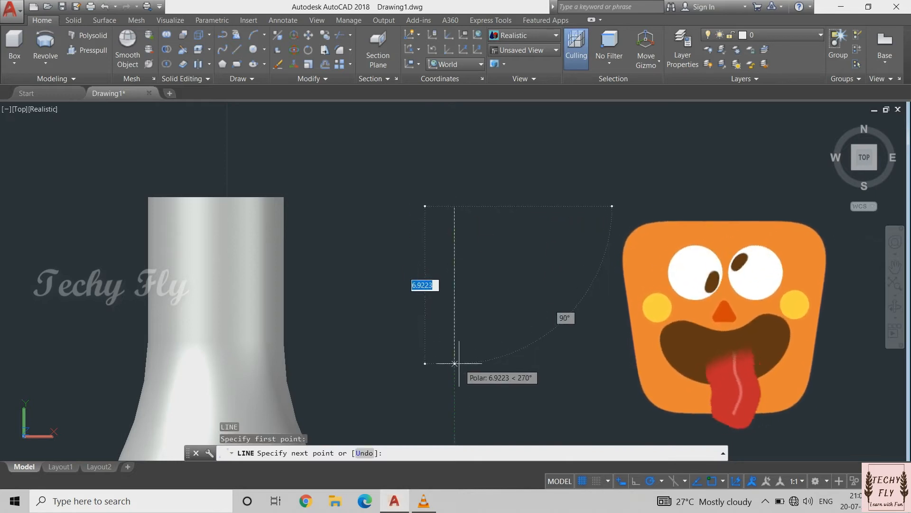
{"action": "type", "text": "5"}
{"action": "key", "text": "Return"}
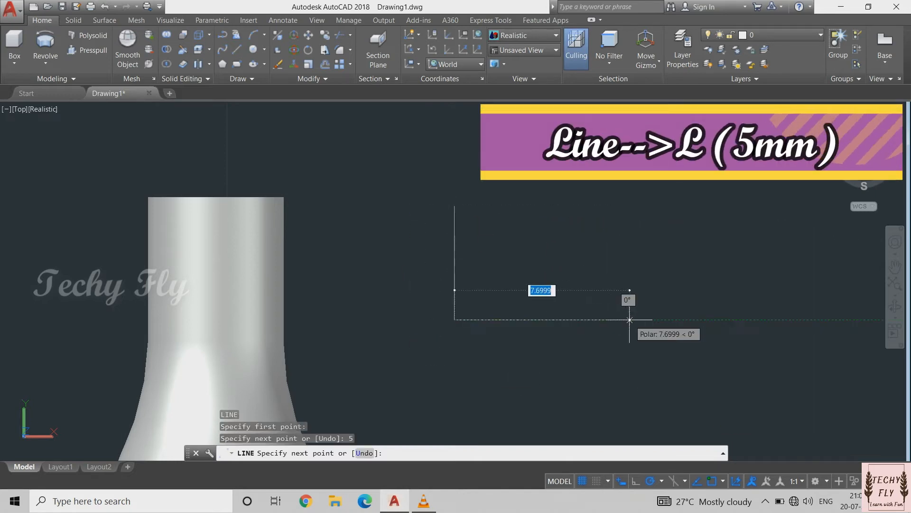
{"action": "type", "text": "3.2"}
{"action": "key", "text": "Return"}
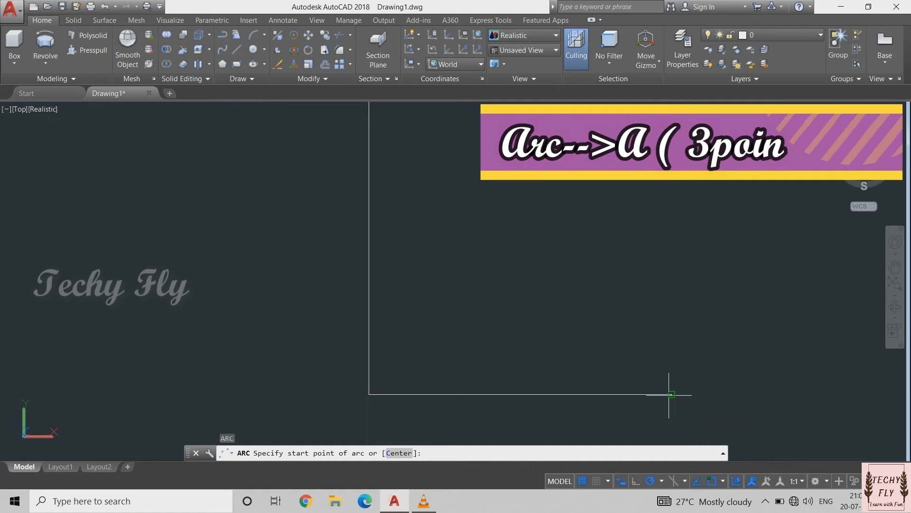
Draw a tiny three-point arc from the lower 3.2 mm line's free end, bulging outward and curling up.
{"action": "left_click", "coordinate": [672, 394]}
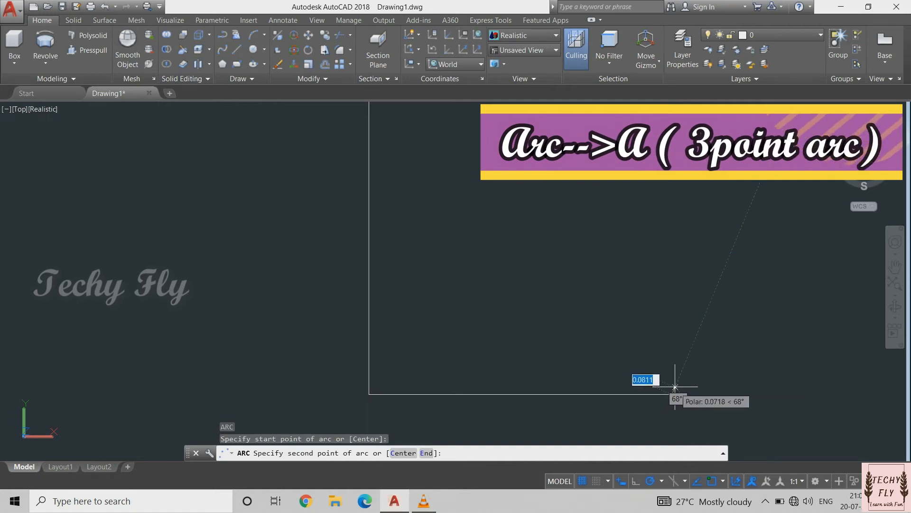
{"action": "left_click", "coordinate": [675, 386]}
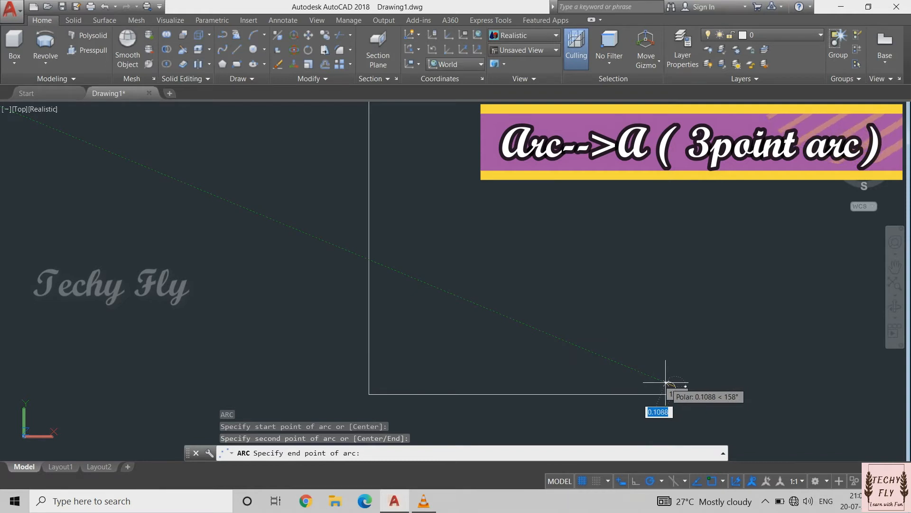
{"action": "left_click", "coordinate": [664, 367]}
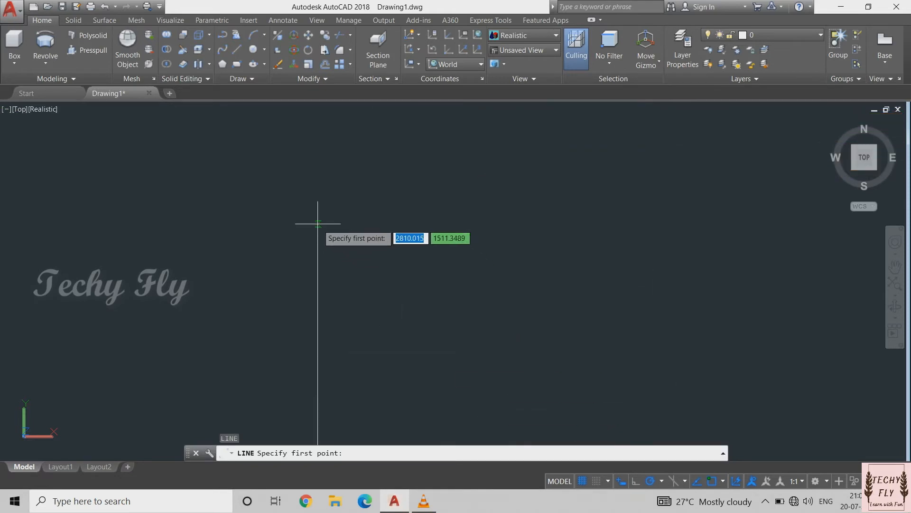
Draw a 3.2 mm horizontal line from the 5 mm line's upper end and a three-point arc curling down from its free end.
{"action": "left_click", "coordinate": [317, 214]}
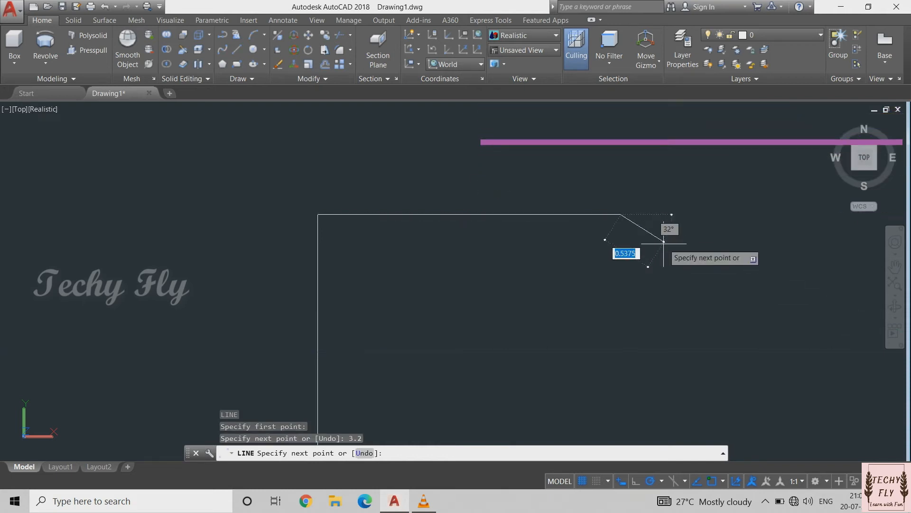
{"action": "key", "text": "Return"}
{"action": "type", "text": "a"}
{"action": "key", "text": "Return"}
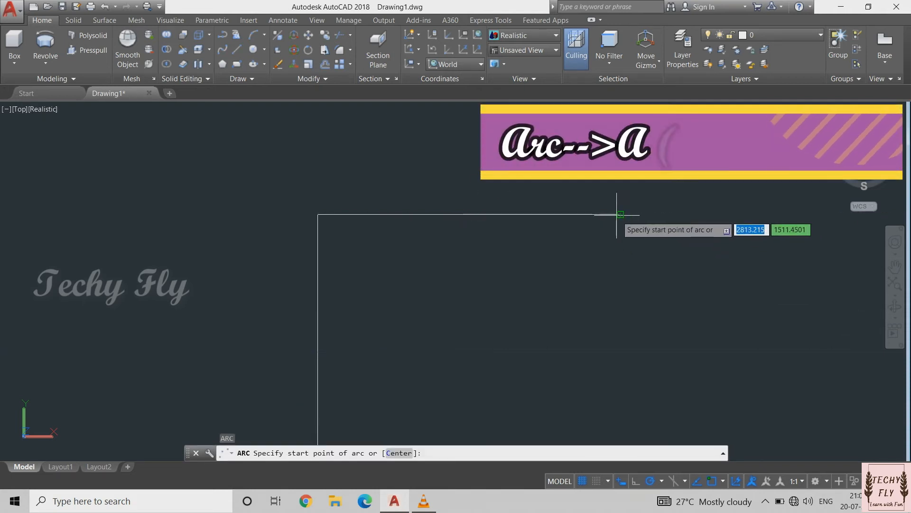
{"action": "left_click", "coordinate": [624, 215]}
{"action": "left_click", "coordinate": [630, 220]}
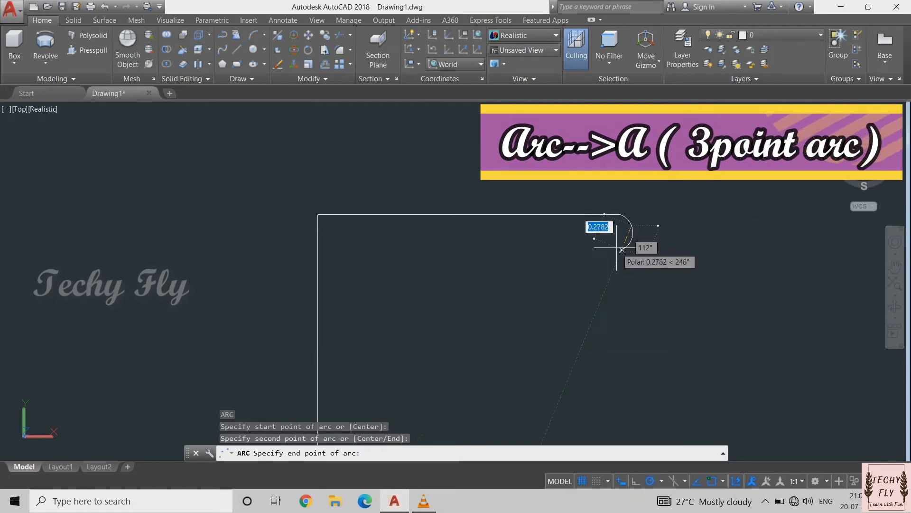
{"action": "scroll", "coordinate": [613, 245], "scroll_direction": "down", "scroll_amount": 5}
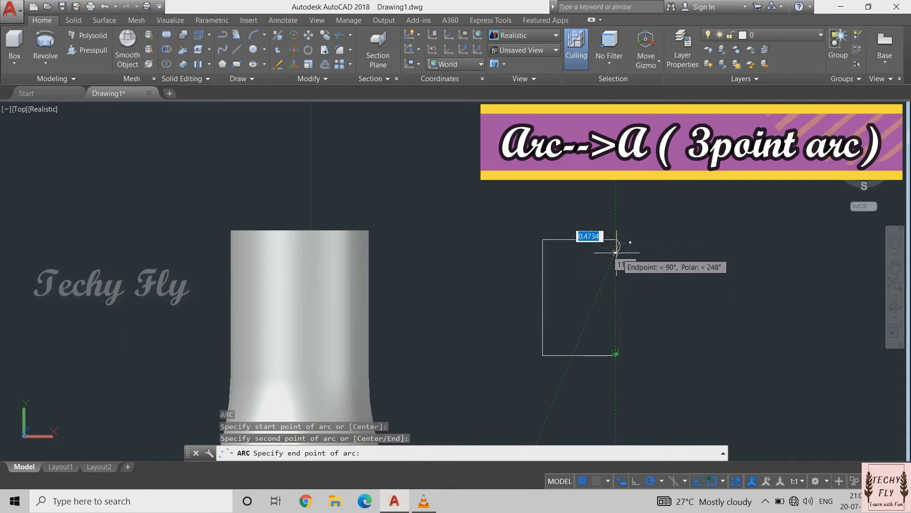
{"action": "left_click", "coordinate": [615, 252]}
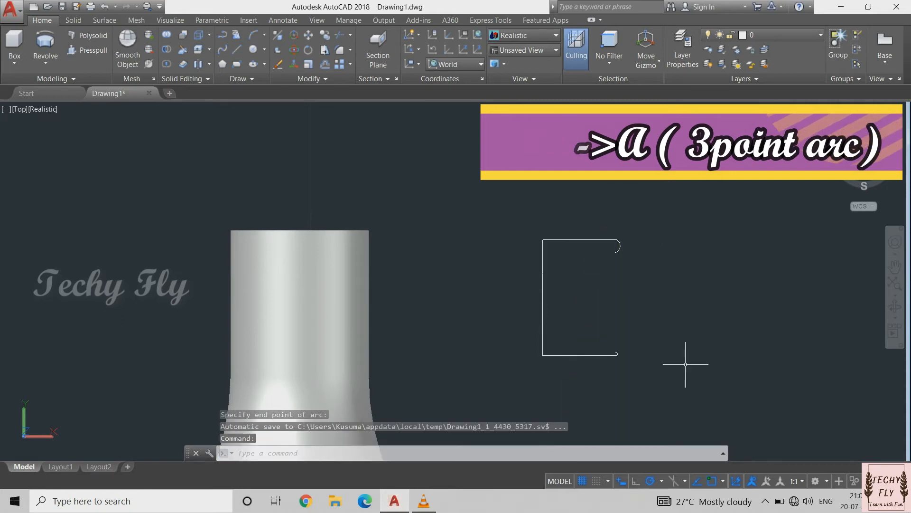
Replace the tiny lower arc with a larger three-point arc from the lower horizontal line's free end, bulging outward and curling up.
{"action": "scroll", "coordinate": [686, 364], "scroll_direction": "up", "scroll_amount": 4}
{"action": "scroll", "coordinate": [686, 365], "scroll_direction": "down", "scroll_amount": 2}
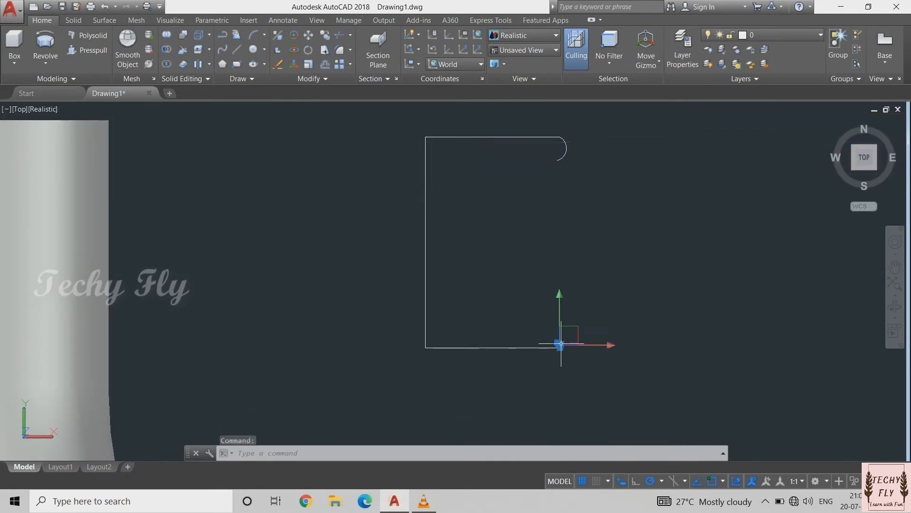
{"action": "mouse_move", "coordinate": [561, 344]}
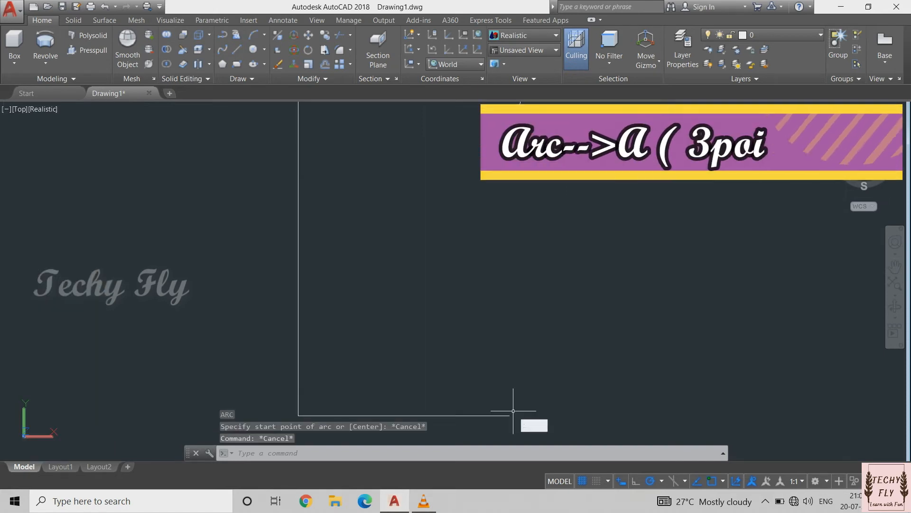
{"action": "type", "text": "a"}
{"action": "key", "text": "Return"}
{"action": "left_click", "coordinate": [509, 416]}
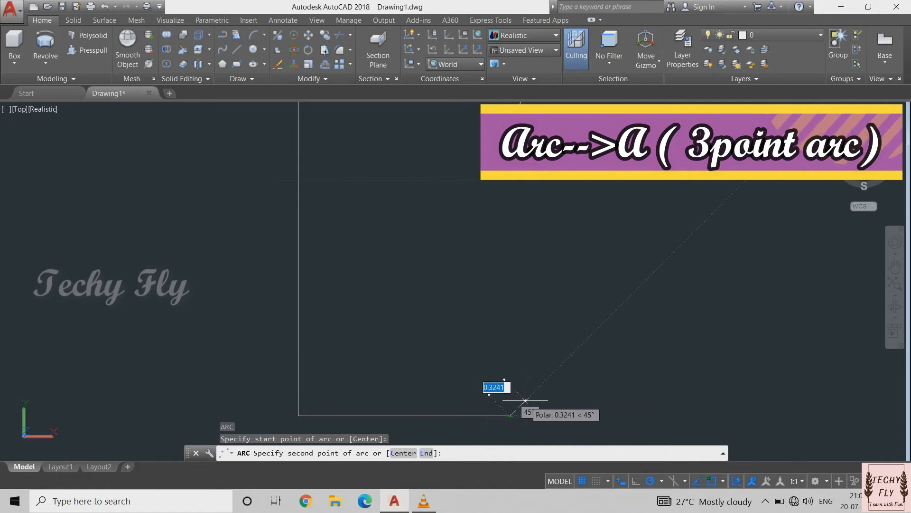
{"action": "left_click", "coordinate": [546, 370]}
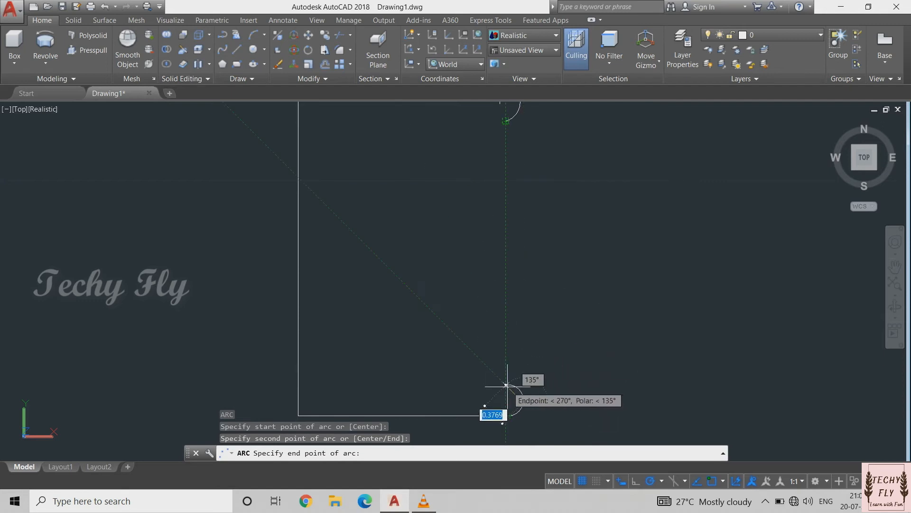
{"action": "left_click", "coordinate": [507, 386]}
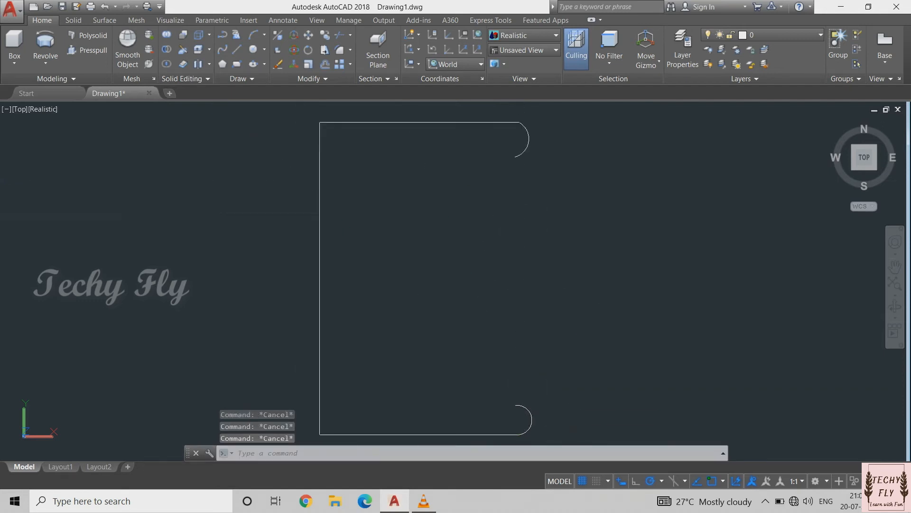
Connect the free ends of the upper and lower arcs with a straight line, and erase the lower horizontal line.
{"action": "type", "text": "l"}
{"action": "key", "text": "Return"}
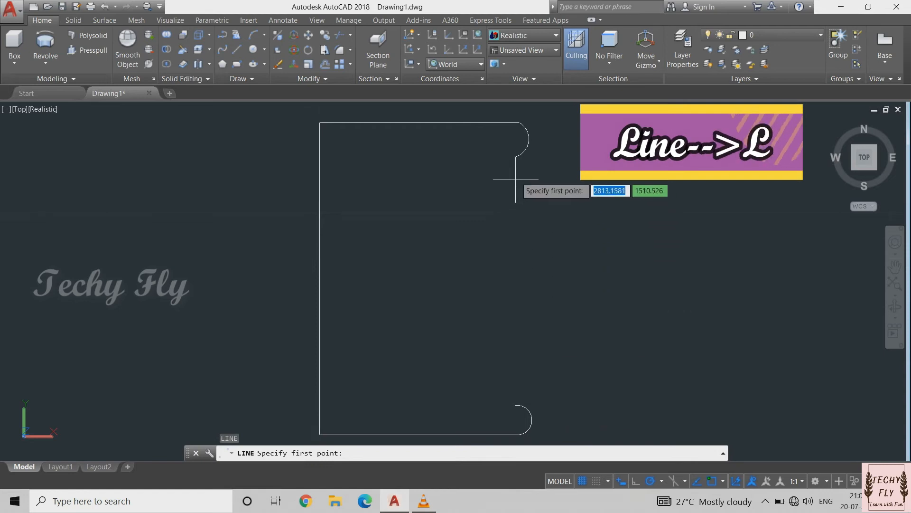
{"action": "left_click", "coordinate": [516, 157]}
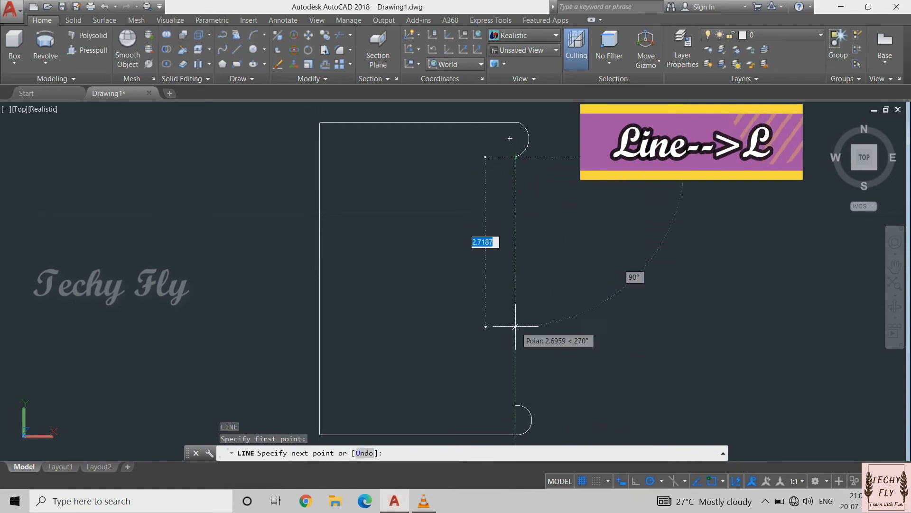
{"action": "left_click", "coordinate": [516, 405]}
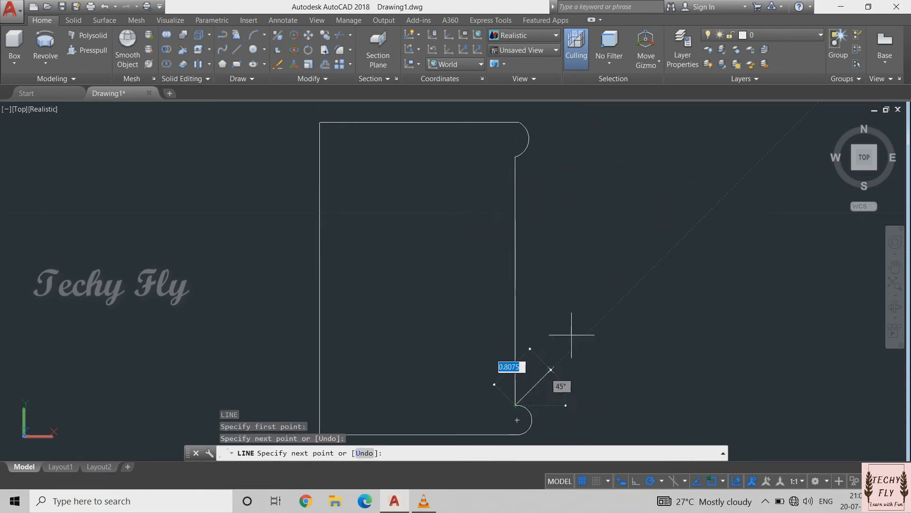
{"action": "key", "text": "Return"}
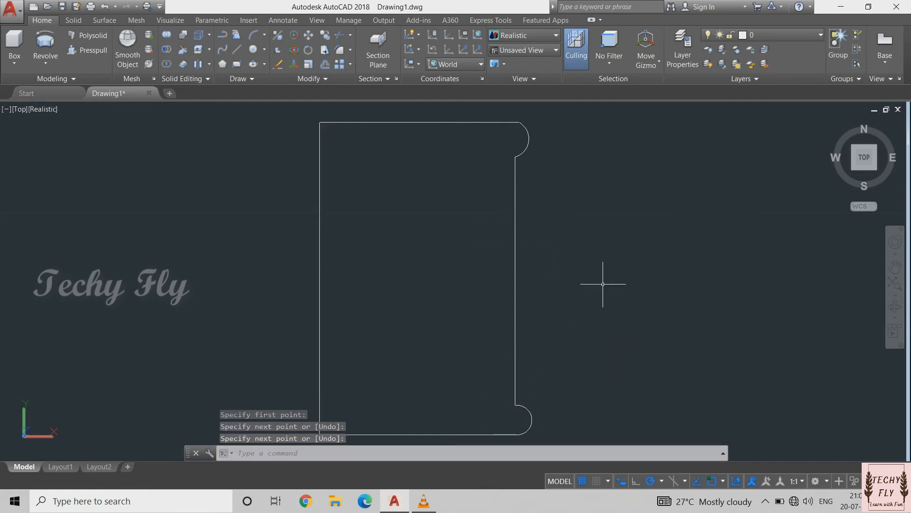
{"action": "key", "text": "Escape"}
{"action": "key", "text": "Escape"}
{"action": "left_click", "coordinate": [441, 433]}
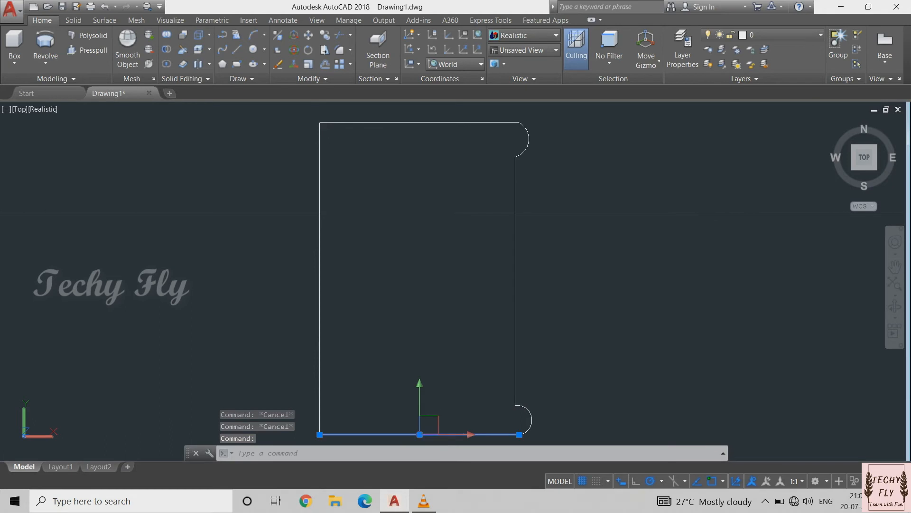
{"action": "key", "text": "Delete"}
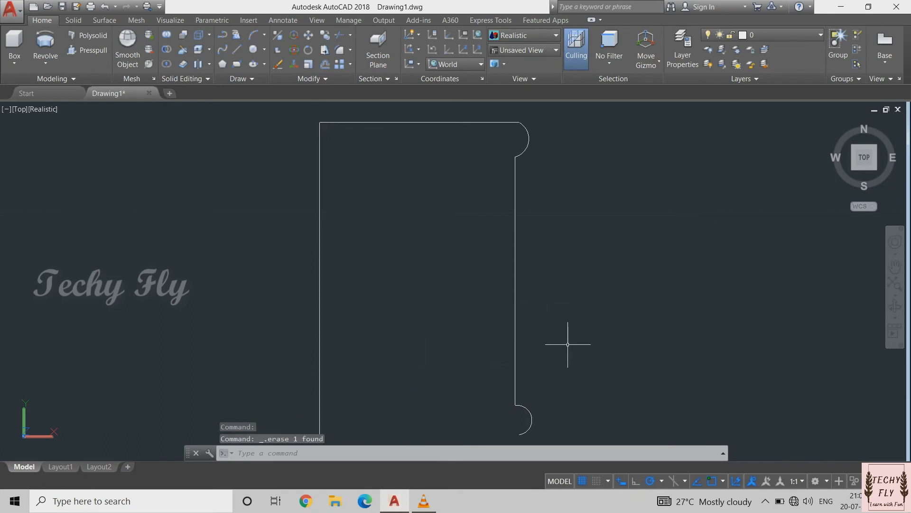
Join the upper horizontal line, both arcs and the vertical line between them into one polyline with PEDIT.
{"action": "type", "text": "pe"}
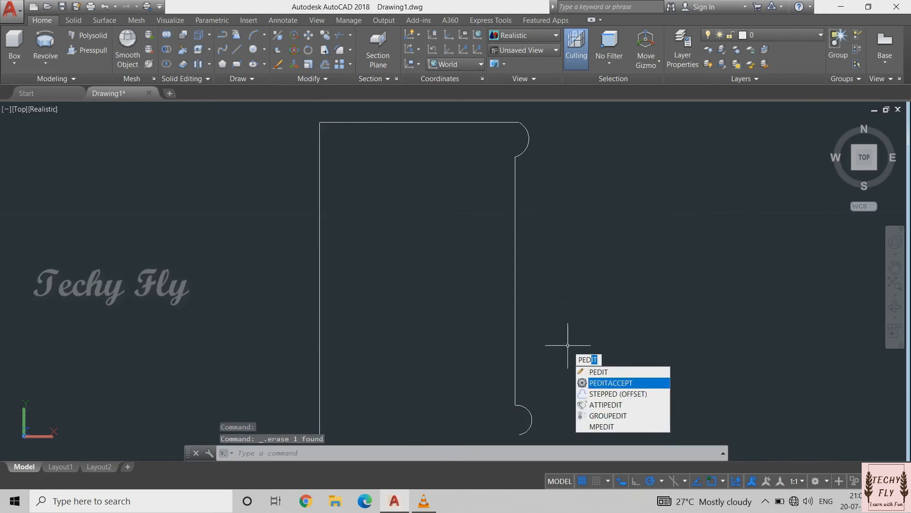
{"action": "key", "text": "Return"}
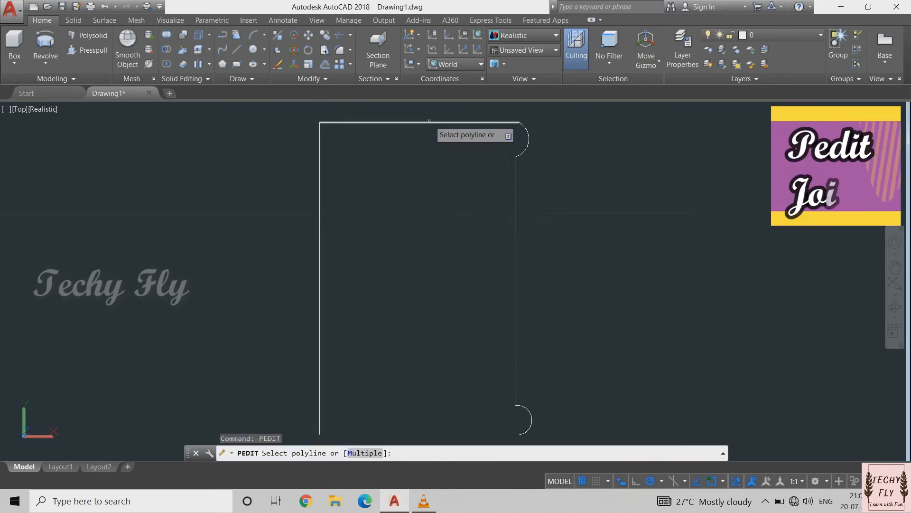
{"action": "left_click", "coordinate": [456, 123]}
{"action": "key", "text": "Return"}
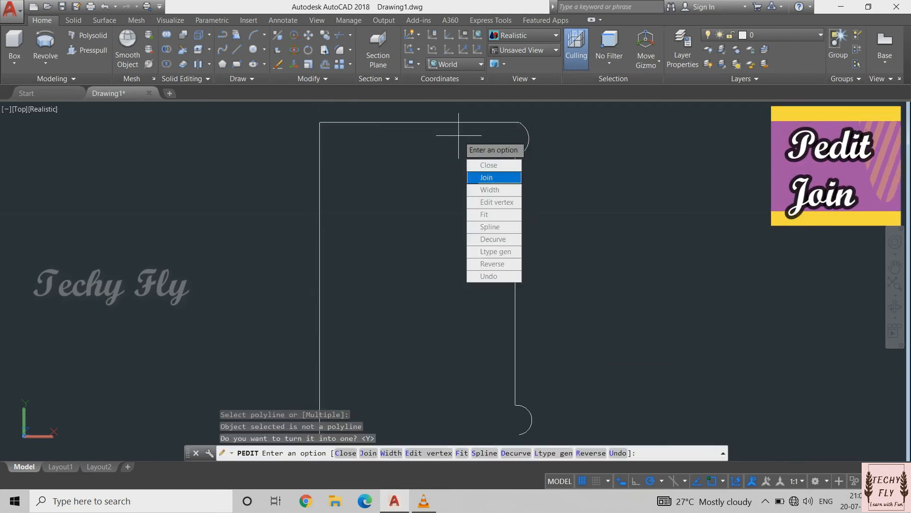
{"action": "key", "text": "Return"}
{"action": "left_click", "coordinate": [452, 122]}
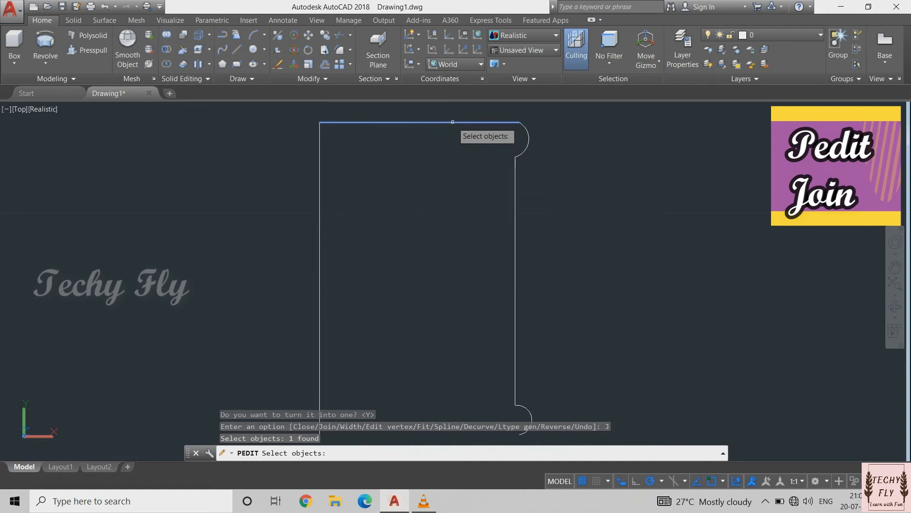
{"action": "left_click", "coordinate": [528, 132]}
{"action": "left_click", "coordinate": [516, 163]}
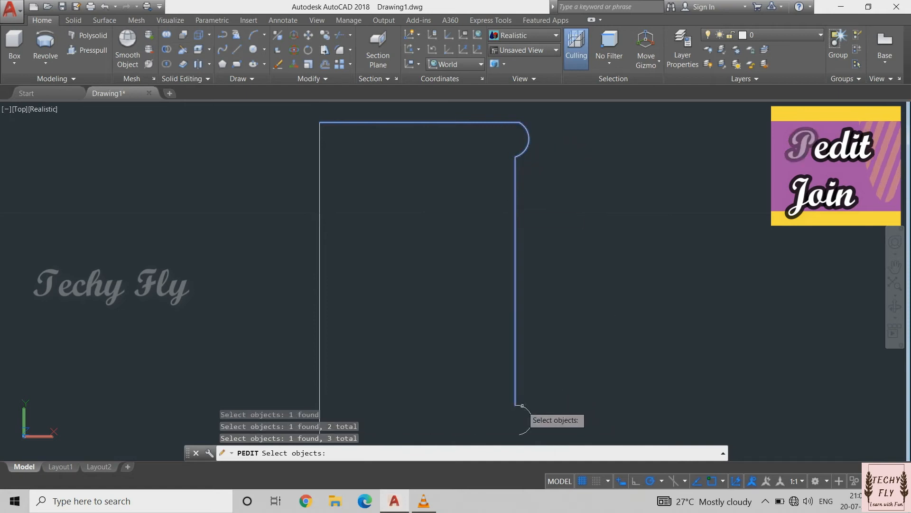
{"action": "key", "text": "Return"}
{"action": "key", "text": "Return"}
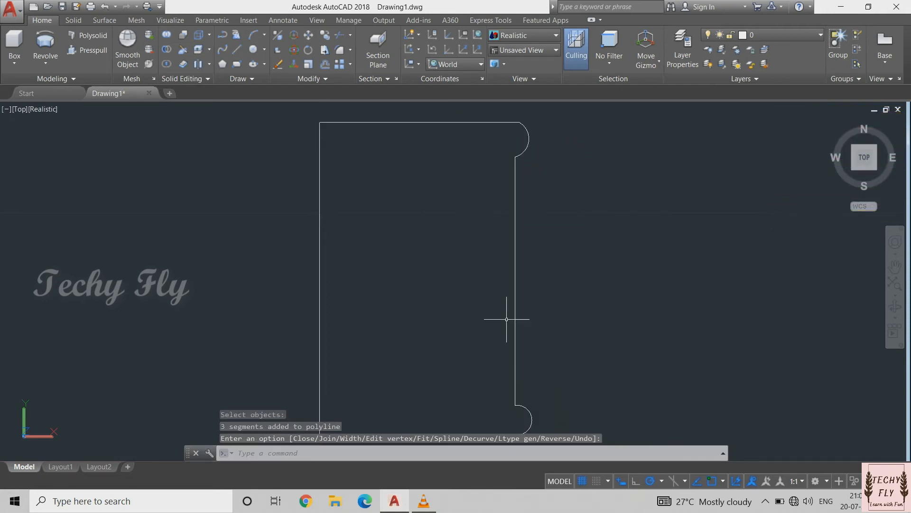
Offset the joined profile polyline inward by 0.1 mm.
{"action": "type", "text": "o"}
{"action": "key", "text": "Return"}
{"action": "type", "text": "0.1"}
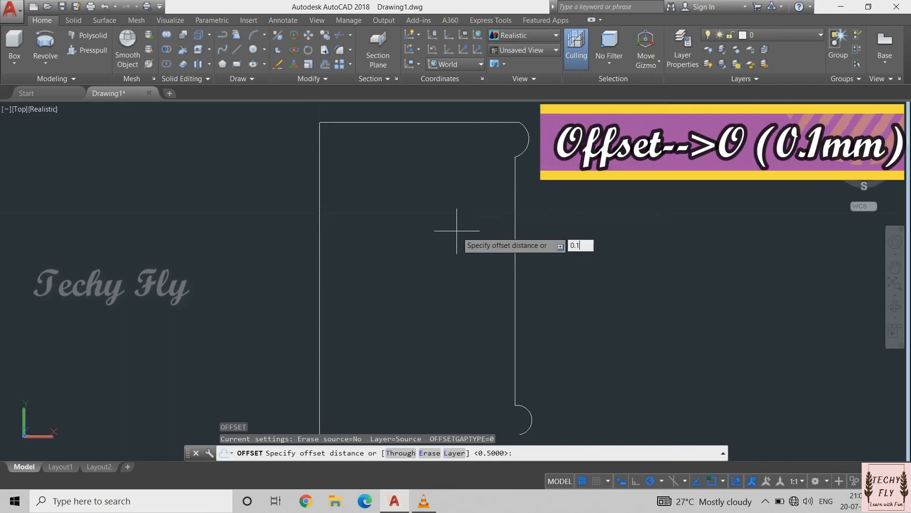
{"action": "key", "text": "Return"}
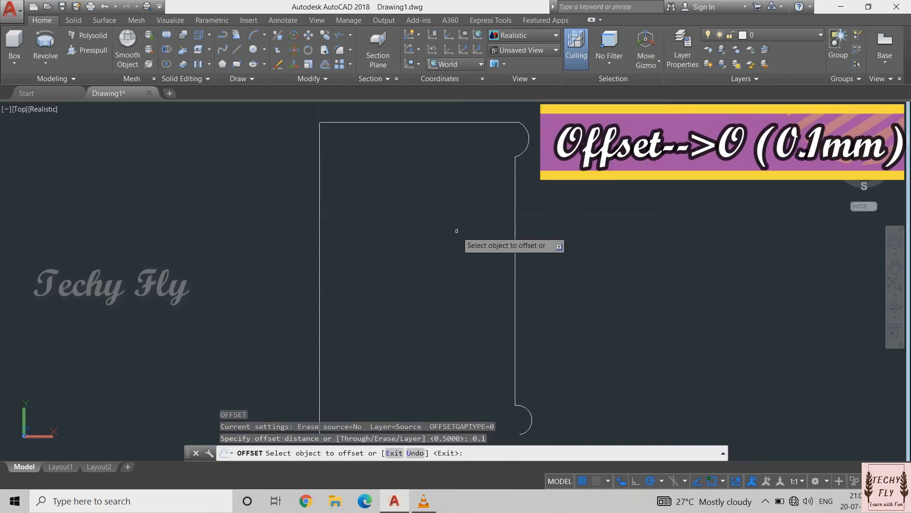
{"action": "left_click", "coordinate": [515, 233]}
{"action": "left_click", "coordinate": [492, 234]}
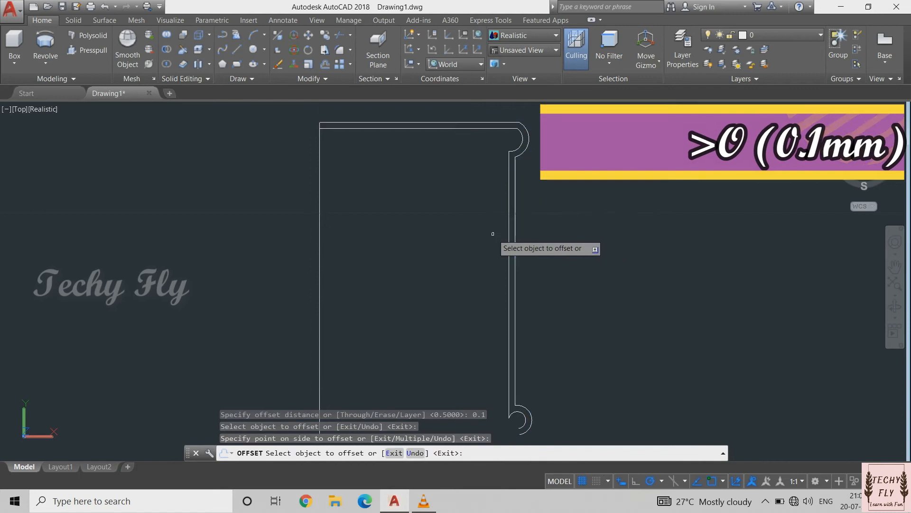
Draw a short line closing the gap between the lower ends of the inner and outer arcs.
{"action": "middle_click_drag", "start_coordinate": [551, 386], "coordinate": [551, 386]}
{"action": "left_click_drag", "start_coordinate": [551, 386], "coordinate": [543, 305]}
{"action": "scroll", "coordinate": [543, 300], "scroll_direction": "up", "scroll_amount": 4}
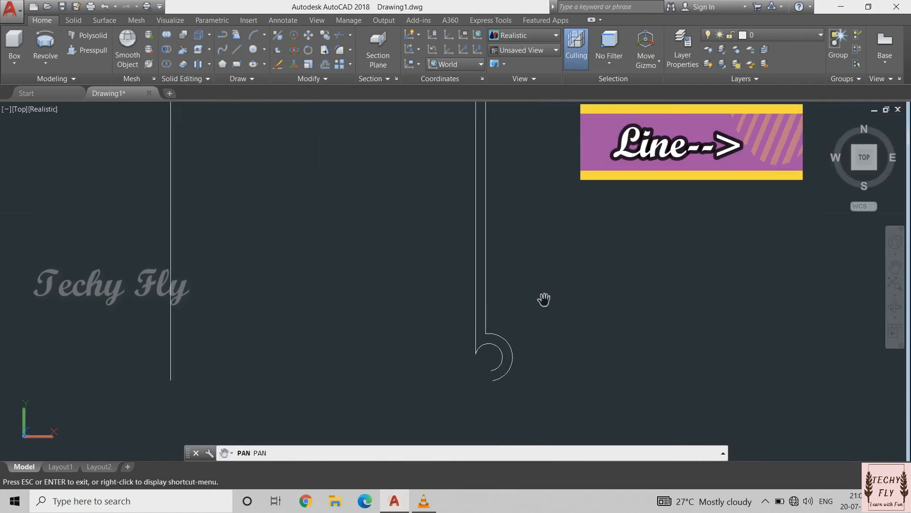
{"action": "key", "text": "Escape"}
{"action": "type", "text": "l"}
{"action": "key", "text": "Return"}
{"action": "left_click", "coordinate": [488, 310]}
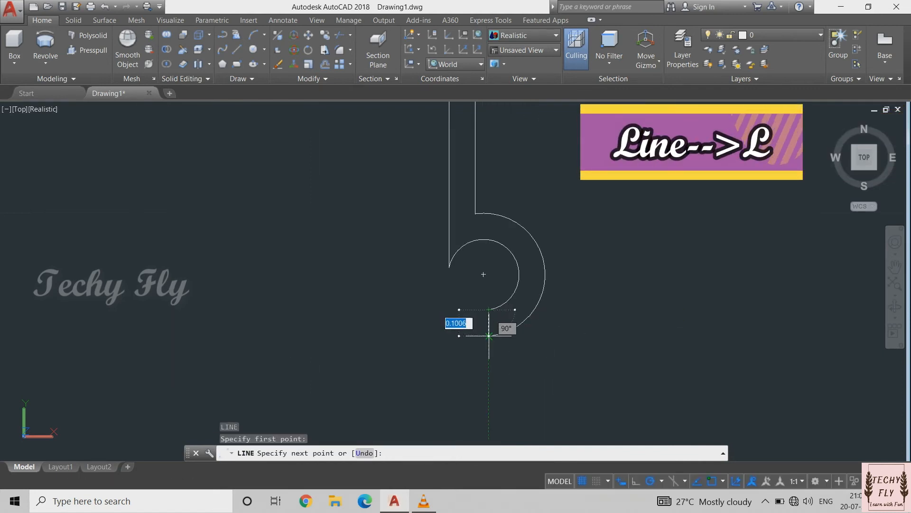
{"action": "left_click", "coordinate": [492, 335]}
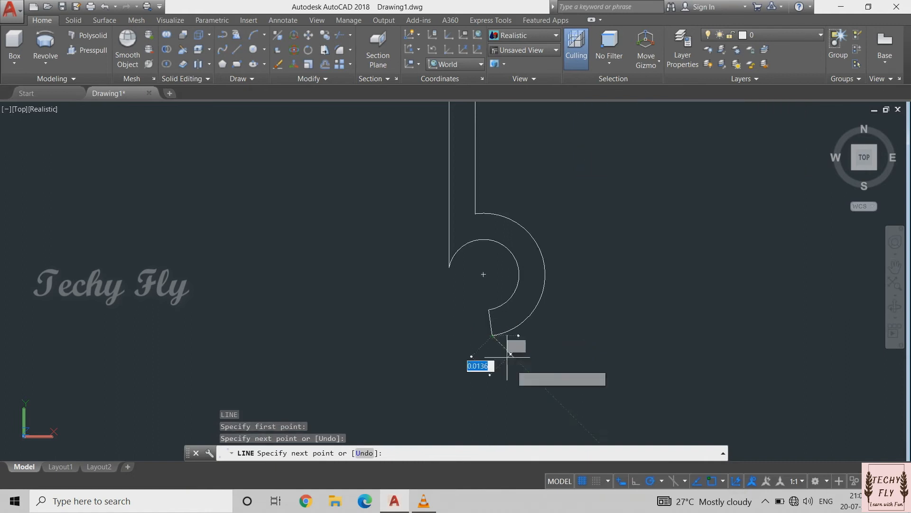
{"action": "key", "text": "Escape"}
Join the inner polyline, the outer polyline and the short closing line into a single polyline with PEDIT.
{"action": "scroll", "coordinate": [583, 375], "scroll_direction": "down", "scroll_amount": 5}
{"action": "type", "text": "pe"}
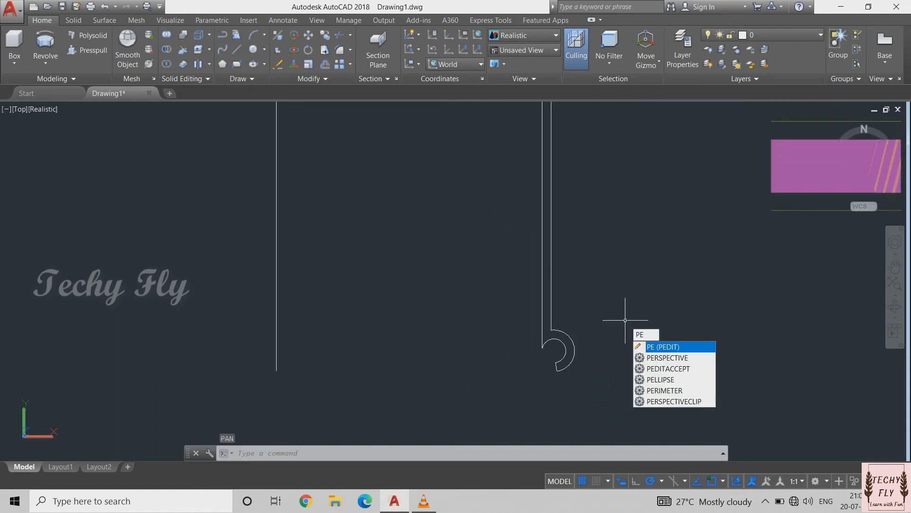
{"action": "key", "text": "Return"}
{"action": "left_click", "coordinate": [542, 294]}
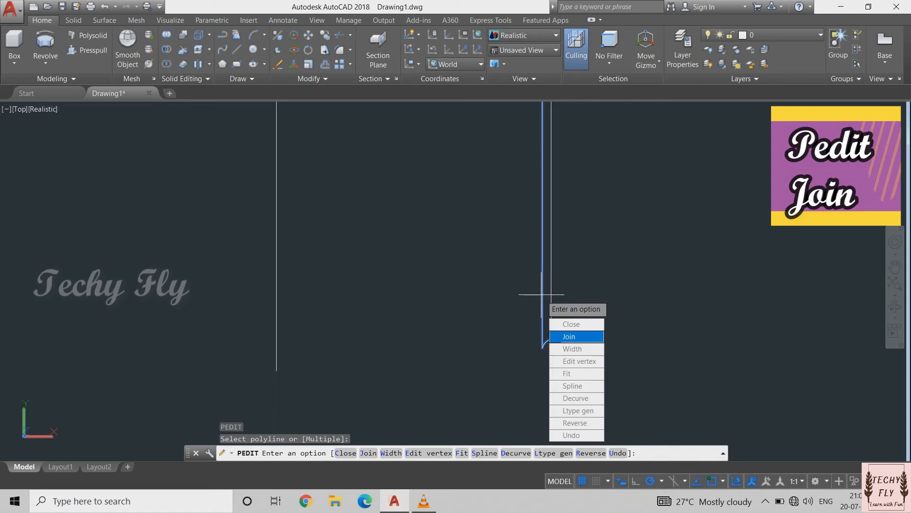
{"action": "key", "text": "Return"}
{"action": "left_click", "coordinate": [541, 297]}
{"action": "left_click", "coordinate": [559, 347]}
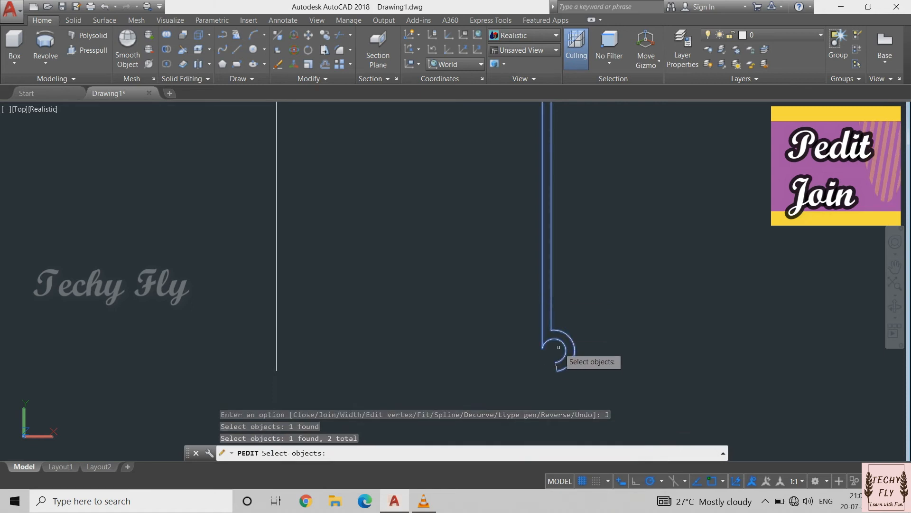
{"action": "key", "text": "Return"}
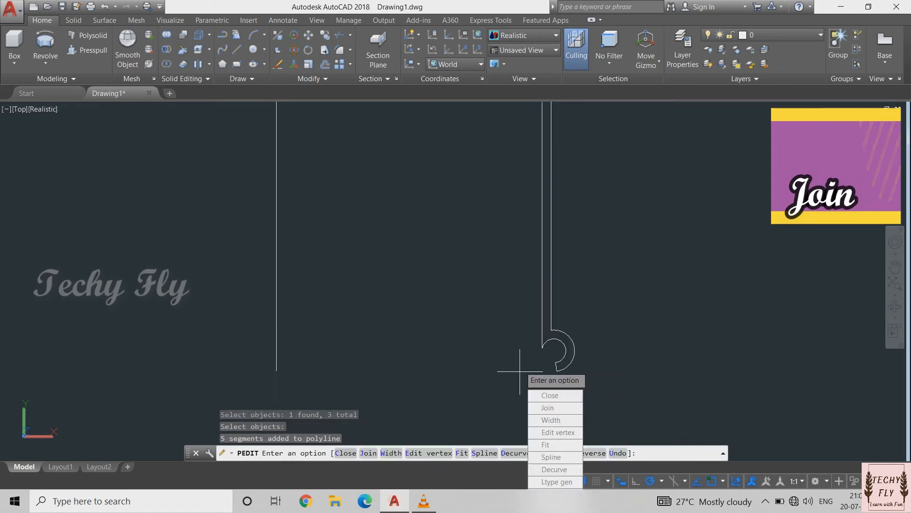
{"action": "key", "text": "Return"}
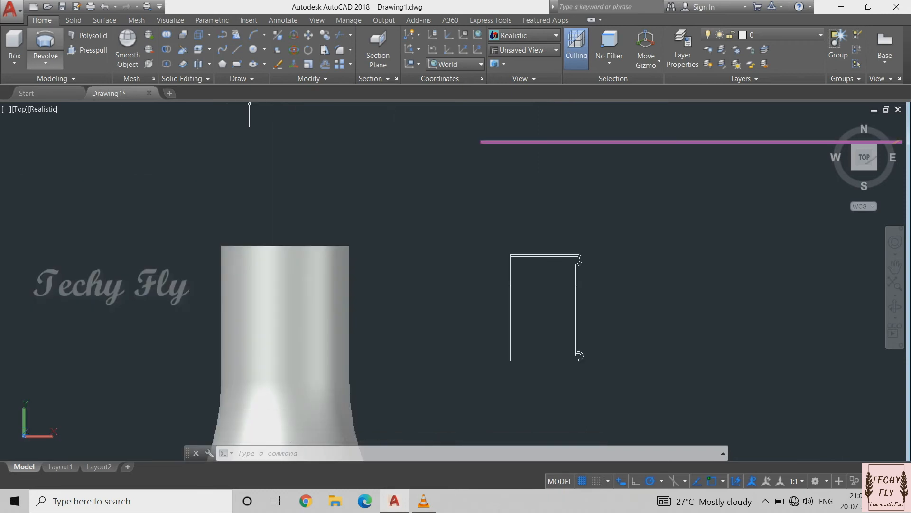
Try revolving the joined profile 360° about the 5 mm vertical line and view the resulting cap in 3D.
{"action": "left_click", "coordinate": [45, 45]}
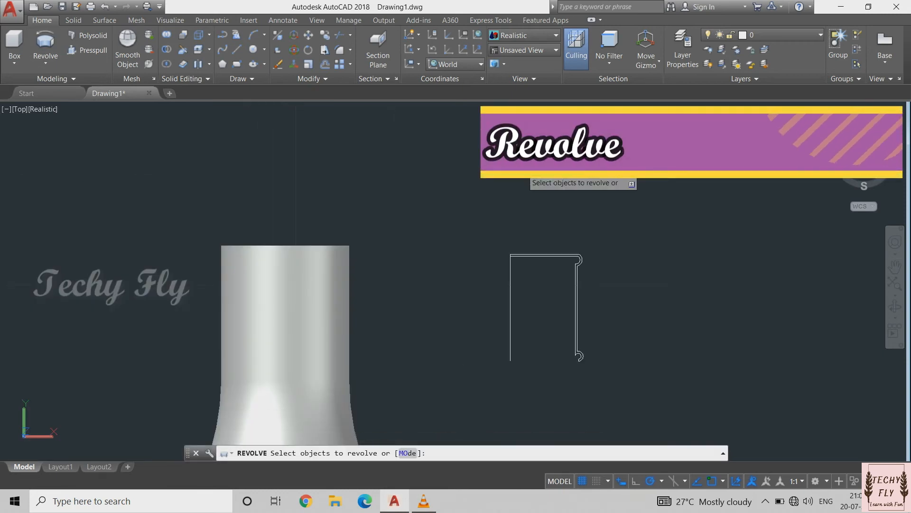
{"action": "left_click", "coordinate": [578, 263]}
{"action": "key", "text": "Return"}
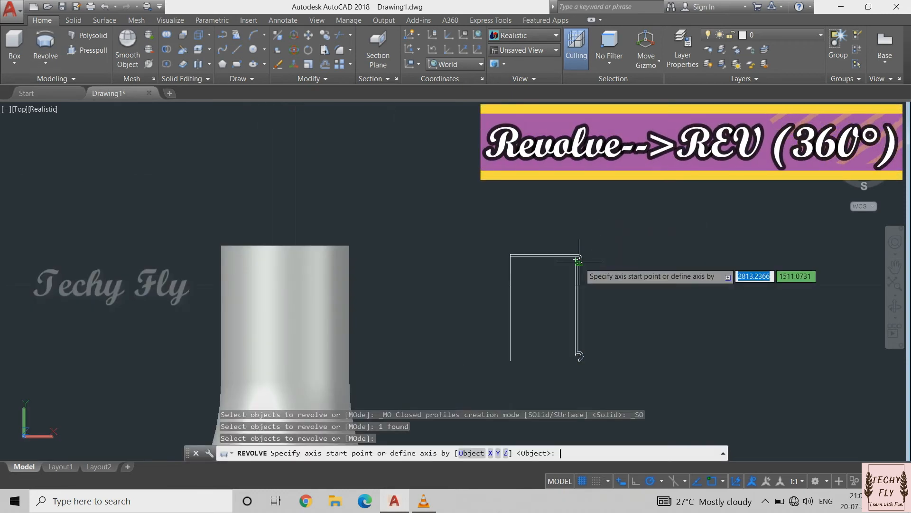
{"action": "left_click", "coordinate": [510, 254]}
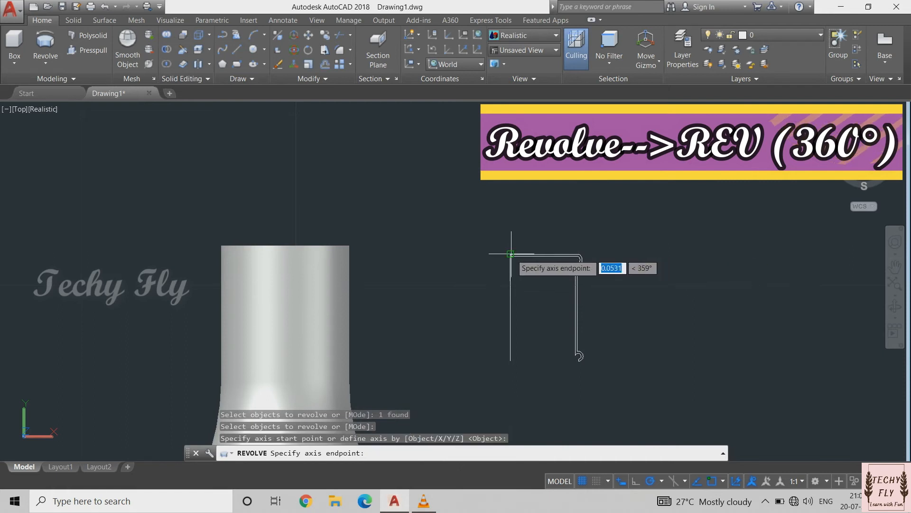
{"action": "left_click", "coordinate": [510, 362]}
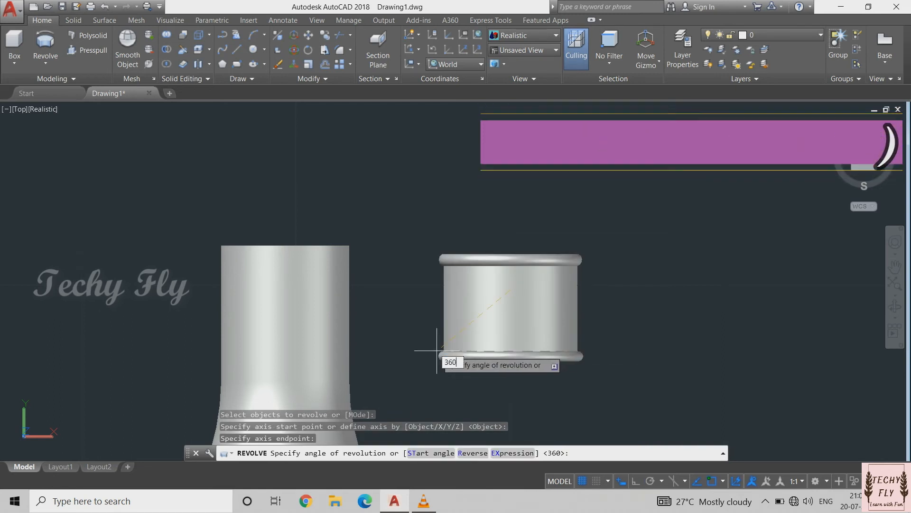
{"action": "key", "text": "Return"}
{"action": "middle_click_drag", "start_coordinate": [437, 351], "coordinate": [439, 313], "text": "shift"}
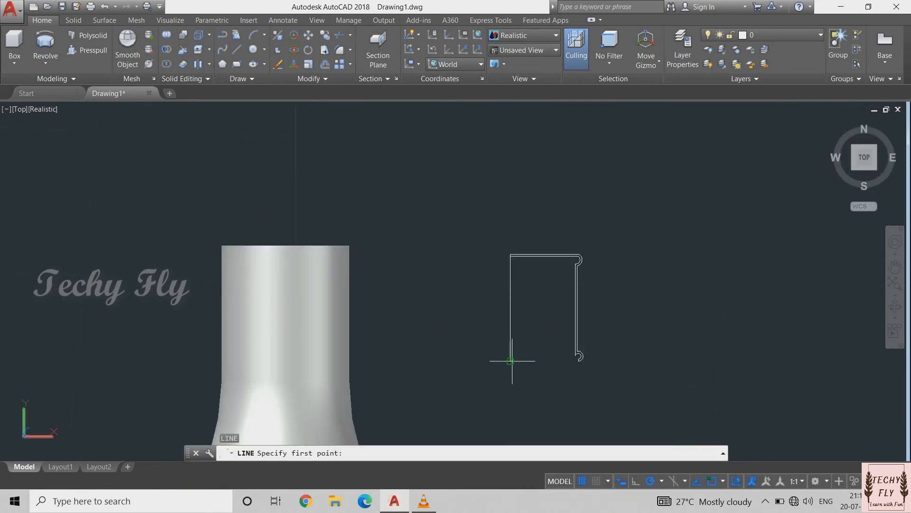
Draw a line from the lower end of the 5 mm vertical line to the end of the profile's lower arc.
{"action": "left_click", "coordinate": [541, 327]}
{"action": "scroll", "coordinate": [589, 332], "scroll_direction": "up", "scroll_amount": 3}
{"action": "key", "text": "Return"}
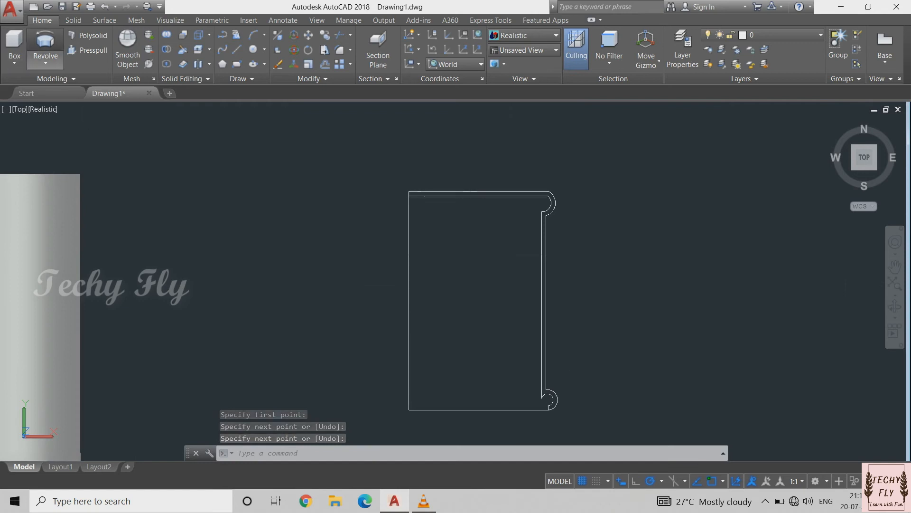
Try revolving the cap profile together with the lower closing line about the 5 mm vertical line and view the result.
{"action": "left_click", "coordinate": [45, 45]}
{"action": "left_click", "coordinate": [463, 192]}
{"action": "left_click", "coordinate": [490, 408]}
{"action": "key", "text": "Return"}
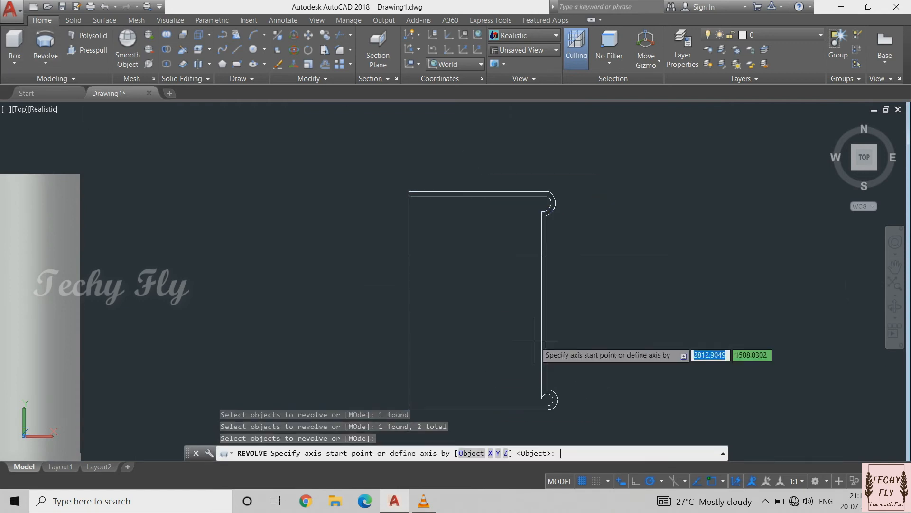
{"action": "left_click", "coordinate": [408, 195]}
{"action": "left_click", "coordinate": [409, 409]}
{"action": "key", "text": "Return"}
{"action": "middle_click_drag", "start_coordinate": [409, 409], "coordinate": [425, 301], "text": "shift"}
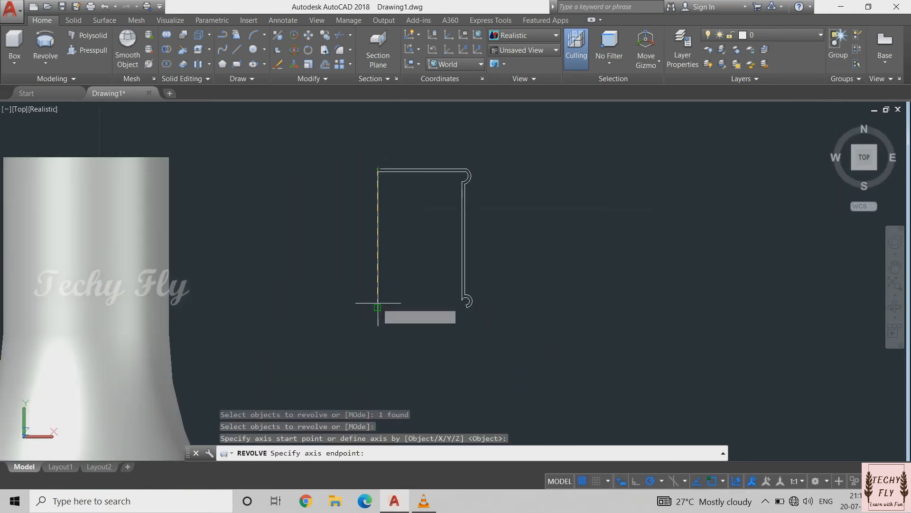
Revolve only the joined cap profile about the 5 mm vertical line and view the cap in 3D.
{"action": "left_click", "coordinate": [378, 307]}
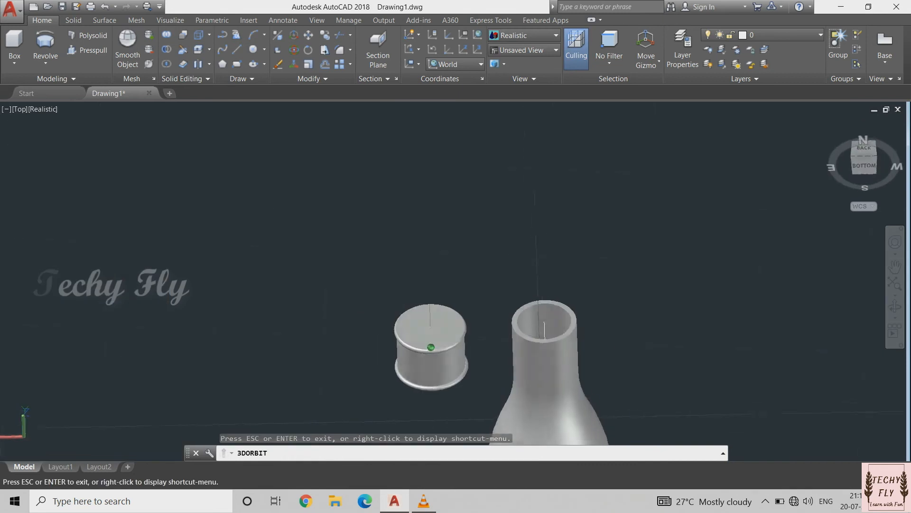
{"action": "left_click_drag", "start_coordinate": [455, 237], "coordinate": [472, 232]}
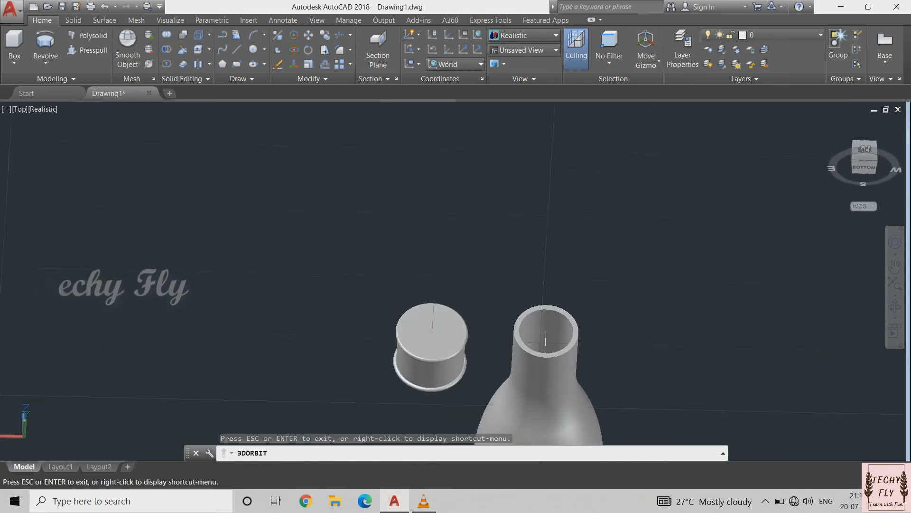
Move the cap from the centre of its top face to the centre of the bottle neck's opening.
{"action": "key", "text": "Escape"}
{"action": "type", "text": "m"}
{"action": "key", "text": "Return"}
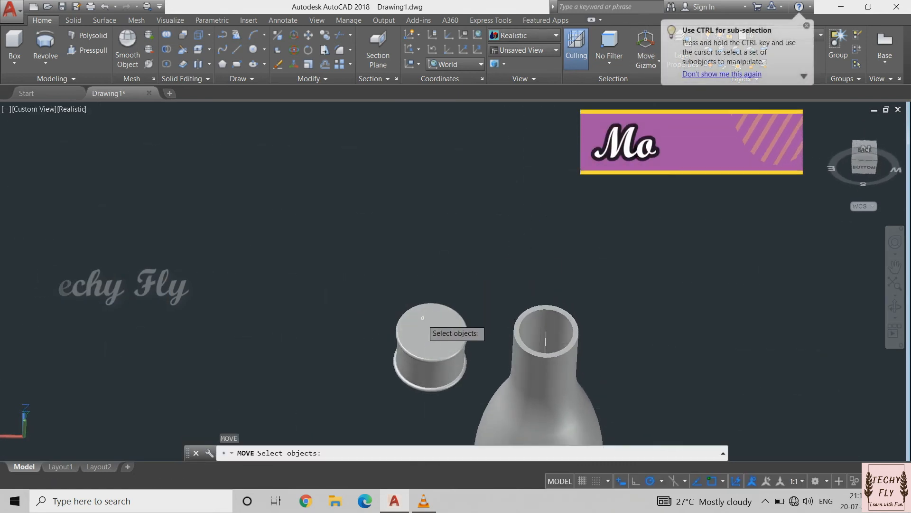
{"action": "left_click", "coordinate": [419, 325]}
{"action": "key", "text": "Return"}
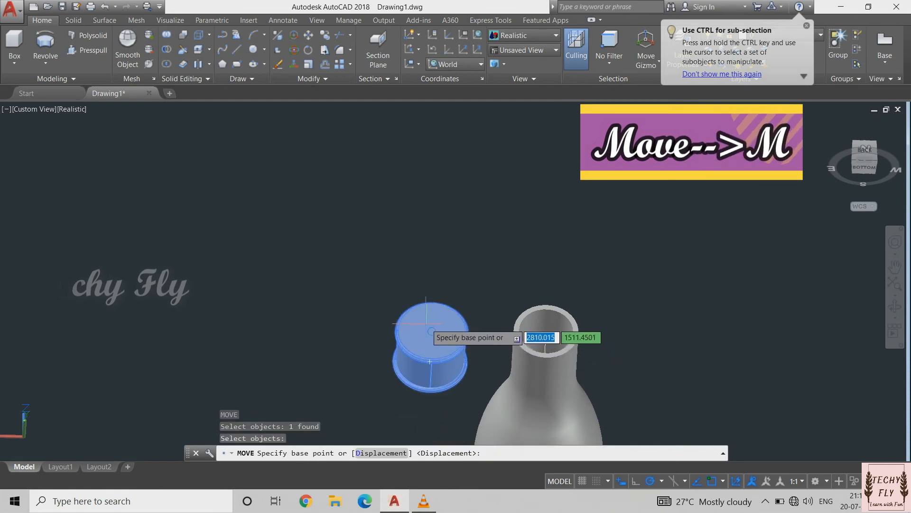
{"action": "left_click", "coordinate": [431, 334]}
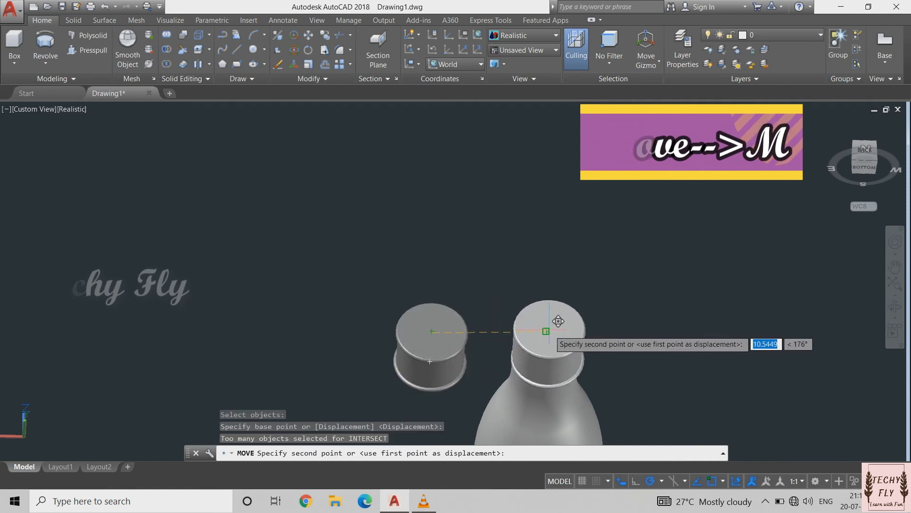
{"action": "left_click", "coordinate": [547, 332]}
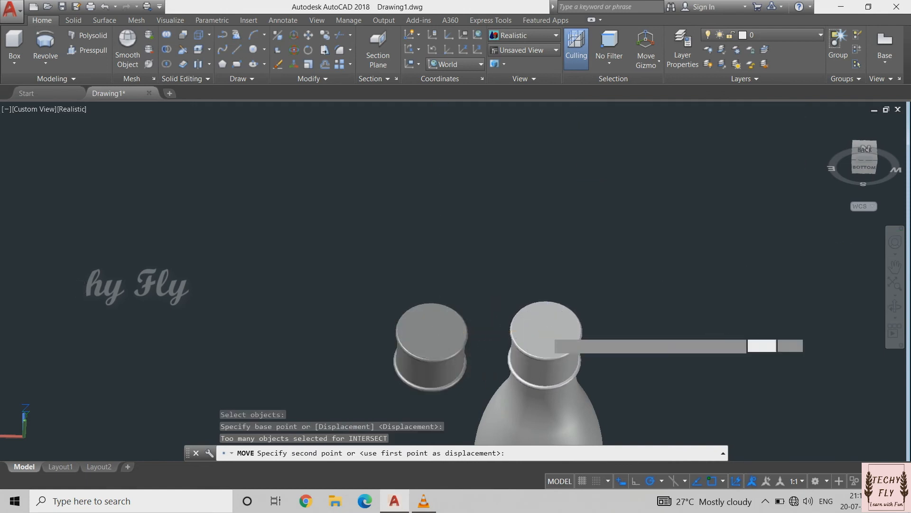
Copy the bottle body and its cap about 16.5 mm horizontally at 0° to make a second bottle beside the first.
{"action": "middle_click_drag", "start_coordinate": [547, 285], "coordinate": [541, 209], "text": "shift"}
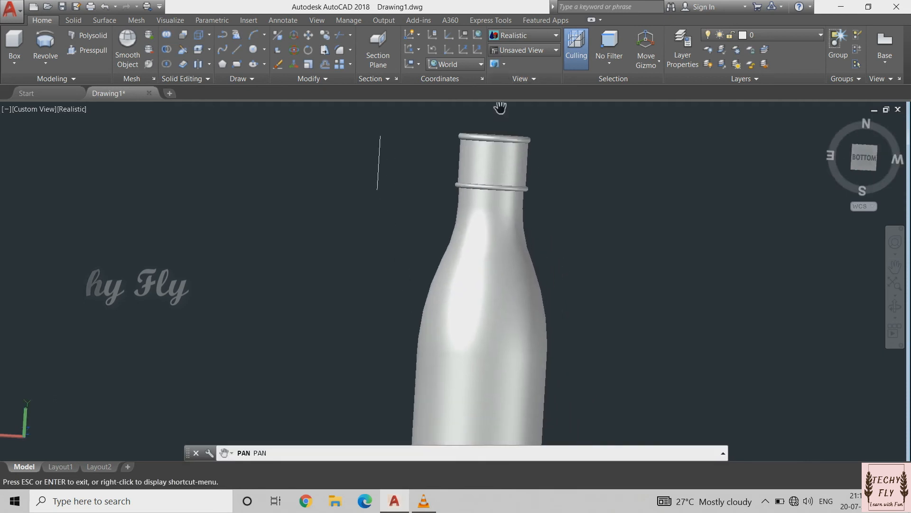
{"action": "scroll", "coordinate": [562, 260], "scroll_direction": "down", "scroll_amount": 1}
{"action": "left_click_drag", "start_coordinate": [562, 259], "coordinate": [424, 218]}
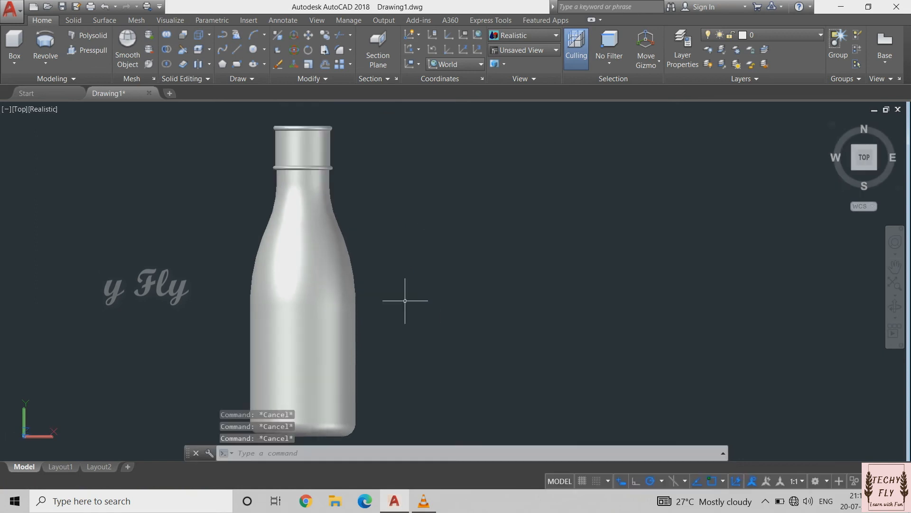
{"action": "type", "text": "co"}
{"action": "key", "text": "Return"}
{"action": "left_click", "coordinate": [321, 278]}
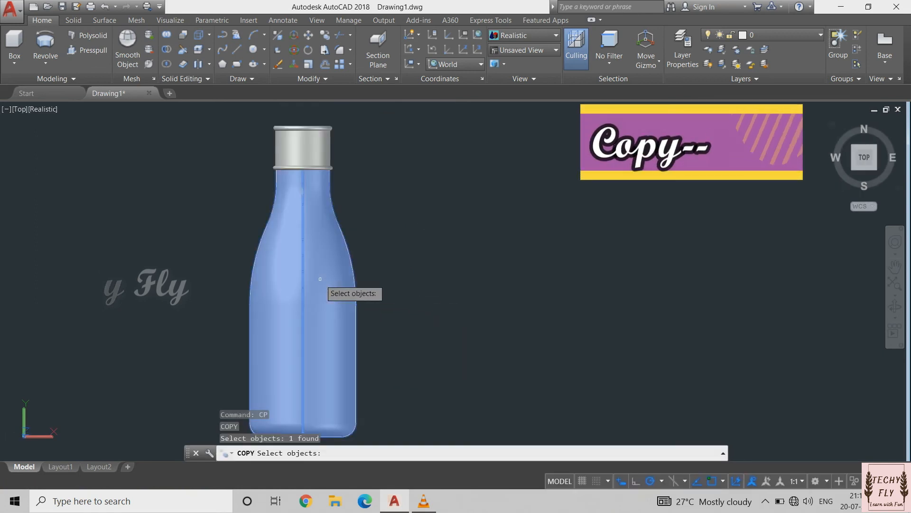
{"action": "left_click", "coordinate": [303, 155]}
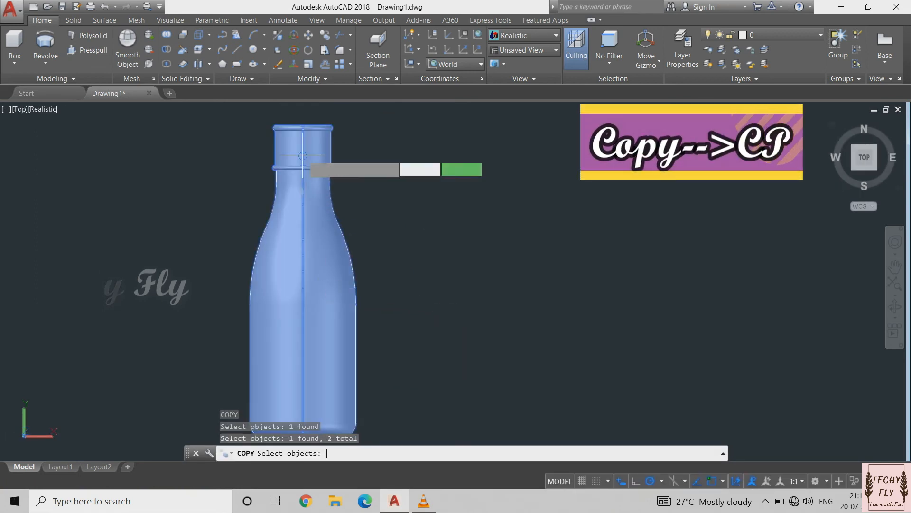
{"action": "key", "text": "Return"}
{"action": "left_click", "coordinate": [302, 166]}
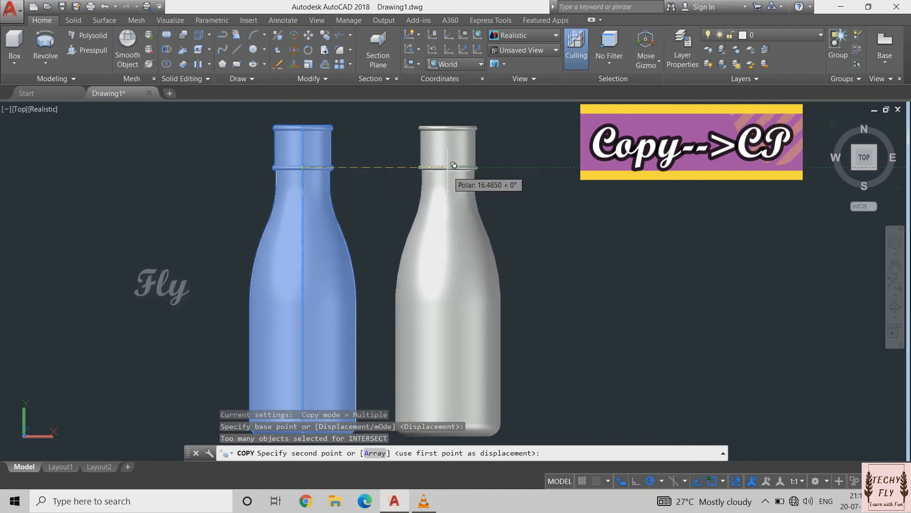
{"action": "left_click", "coordinate": [448, 167]}
{"action": "key", "text": "Escape"}
{"action": "key", "text": "Escape"}
{"action": "key", "text": "Escape"}
{"action": "key", "text": "Escape"}
Open the Materials Browser and apply the Water material to the body of the copied bottle.
{"action": "scroll", "coordinate": [599, 267], "scroll_direction": "down", "scroll_amount": 1}
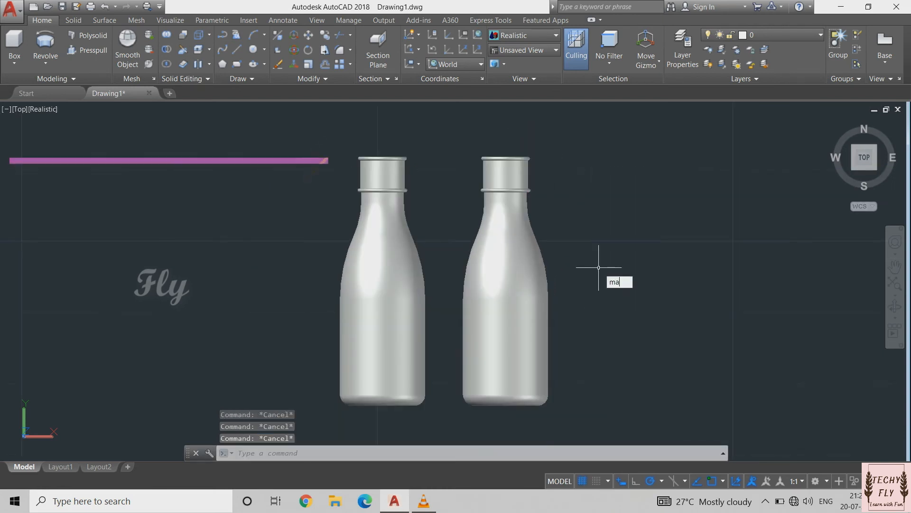
{"action": "key", "text": "Down"}
{"action": "key", "text": "Return"}
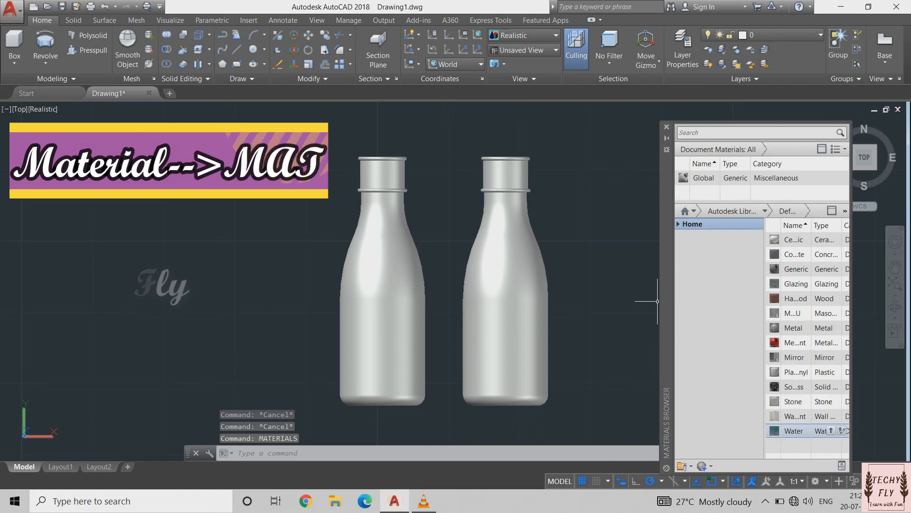
{"action": "left_click_drag", "start_coordinate": [793, 431], "coordinate": [510, 318]}
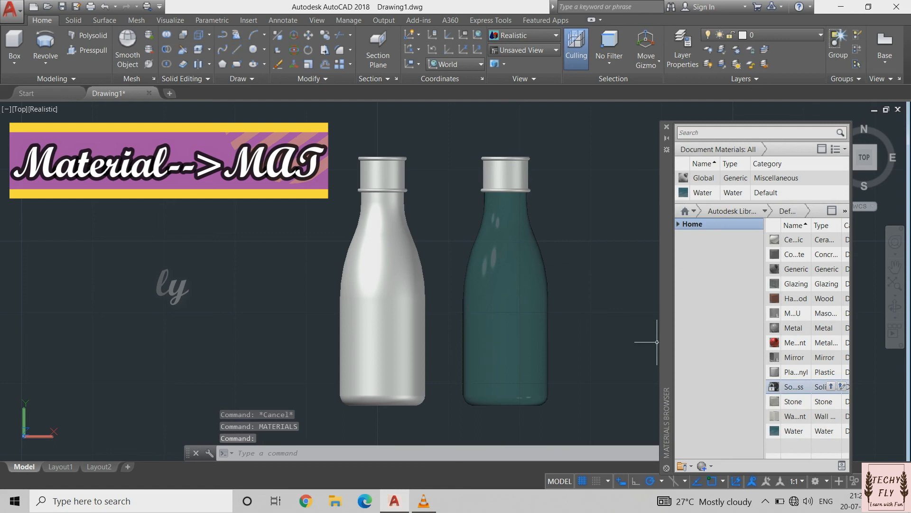
Apply the Solid Glass material to the original bottle's body and the default Ceramic material to its cap.
{"action": "left_click_drag", "start_coordinate": [657, 342], "coordinate": [389, 308]}
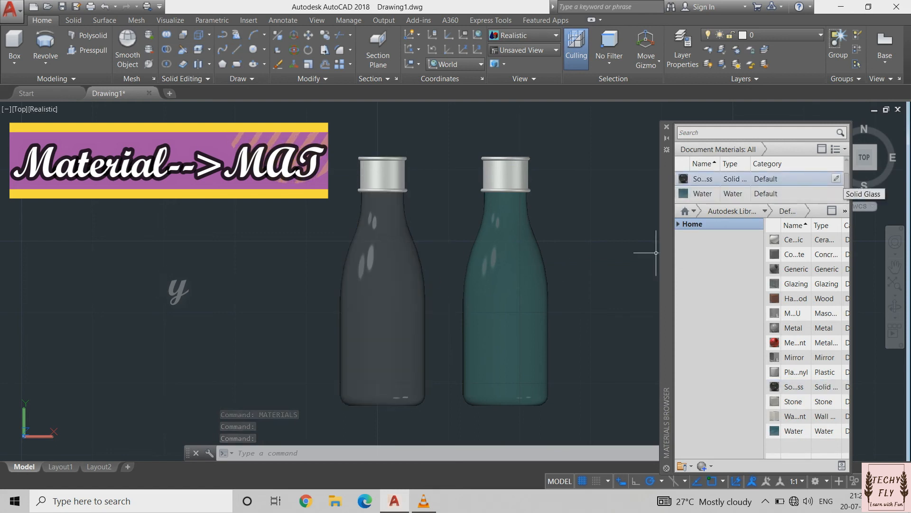
{"action": "left_click_drag", "start_coordinate": [657, 252], "coordinate": [368, 161]}
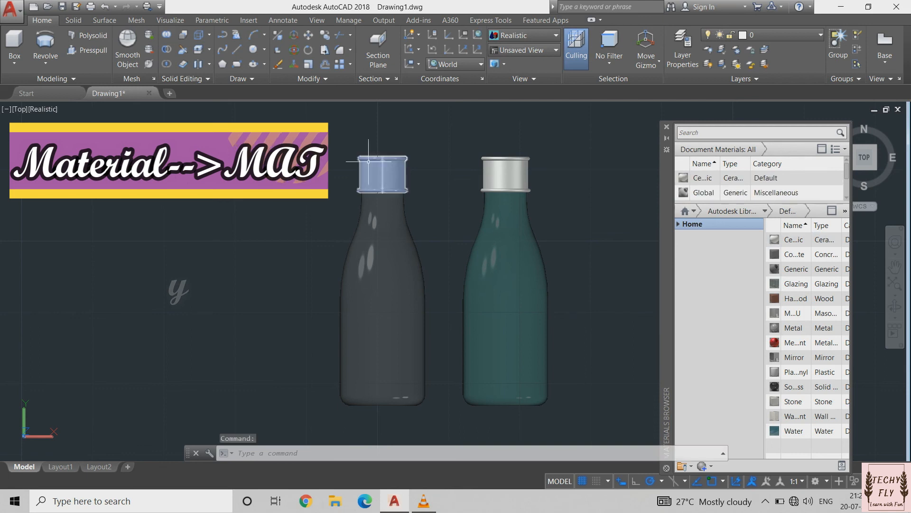
Apply a green plastic from the library's Plastic category to the copied bottle's cap.
{"action": "left_click", "coordinate": [808, 211]}
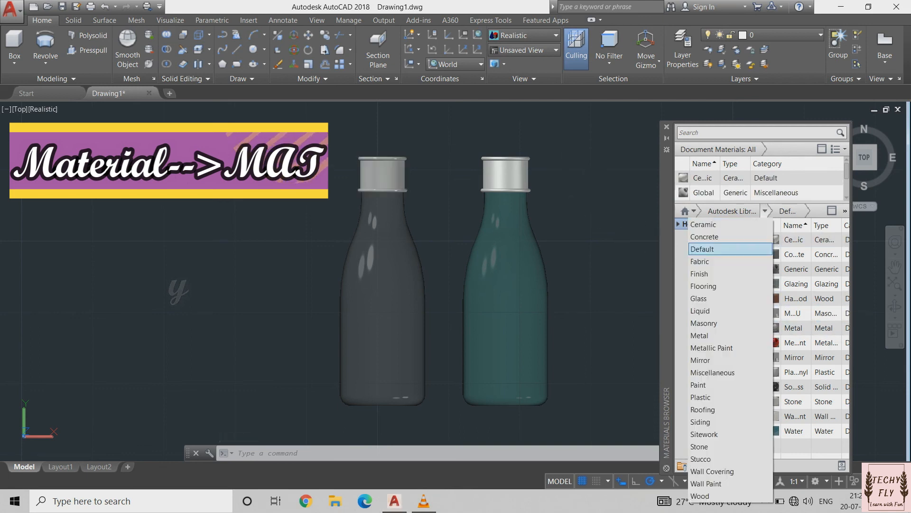
{"action": "left_click", "coordinate": [731, 397]}
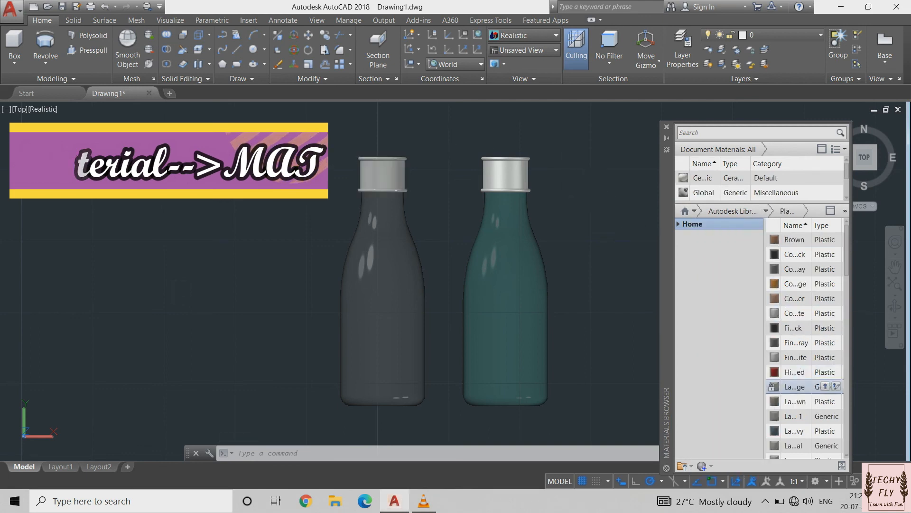
{"action": "scroll", "coordinate": [802, 386], "scroll_direction": "down", "scroll_amount": 3}
{"action": "scroll", "coordinate": [802, 387], "scroll_direction": "down", "scroll_amount": 6}
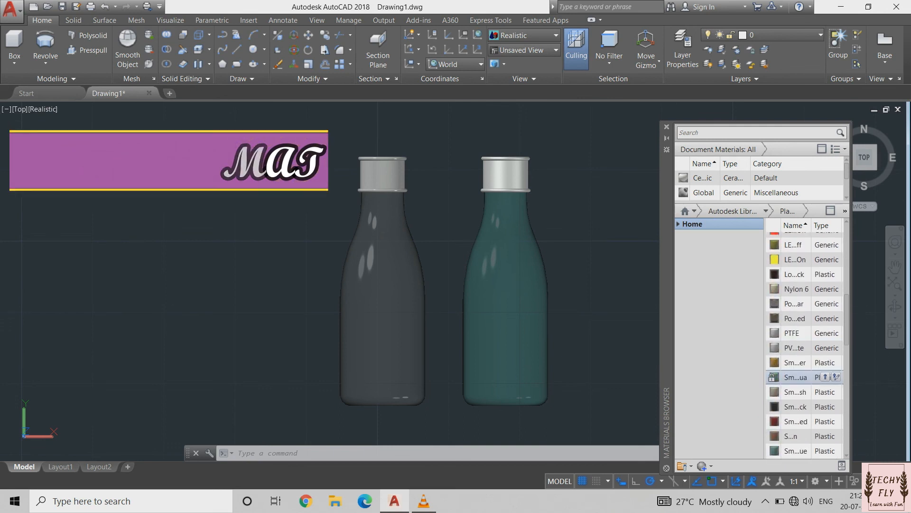
{"action": "left_click_drag", "start_coordinate": [796, 415], "coordinate": [505, 175]}
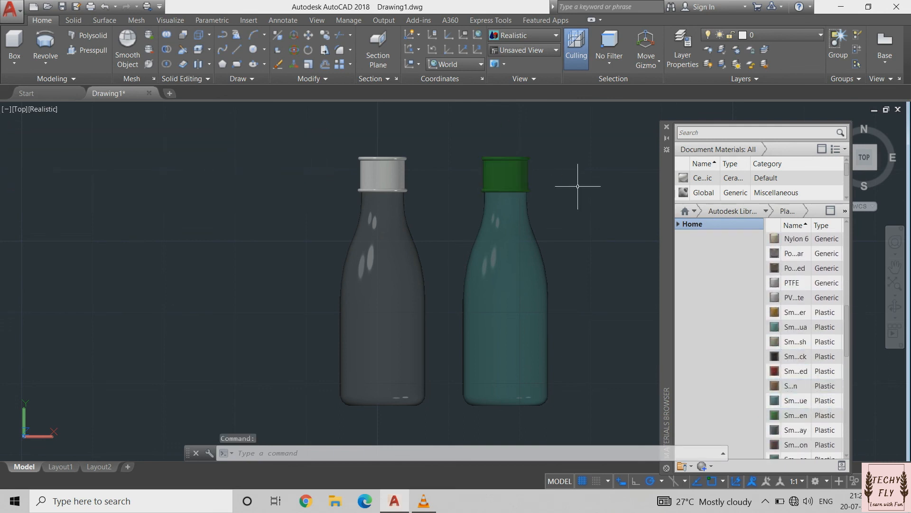
Inspect both capped bottles and their materials in 3D from several angles.
{"action": "middle_click_drag", "start_coordinate": [499, 285], "coordinate": [769, 190], "text": "shift"}
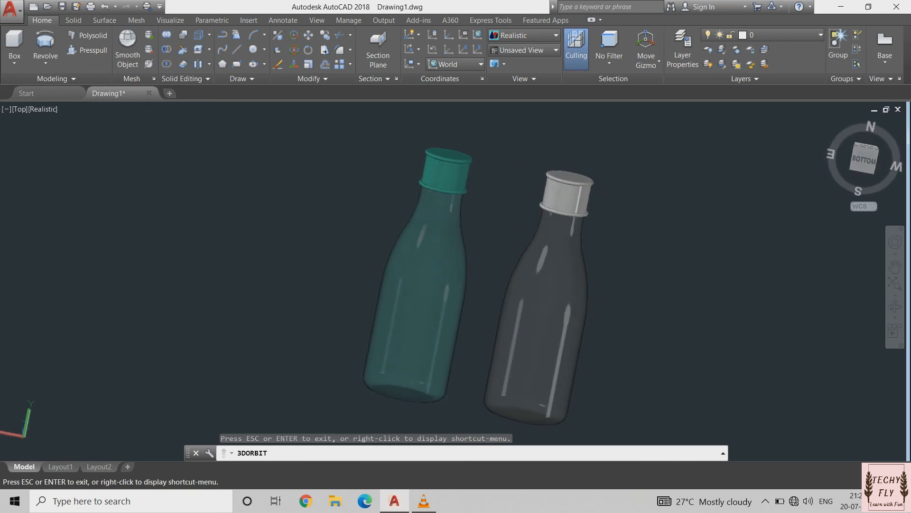
{"action": "middle_click_drag", "start_coordinate": [603, 285], "coordinate": [515, 328], "text": "shift"}
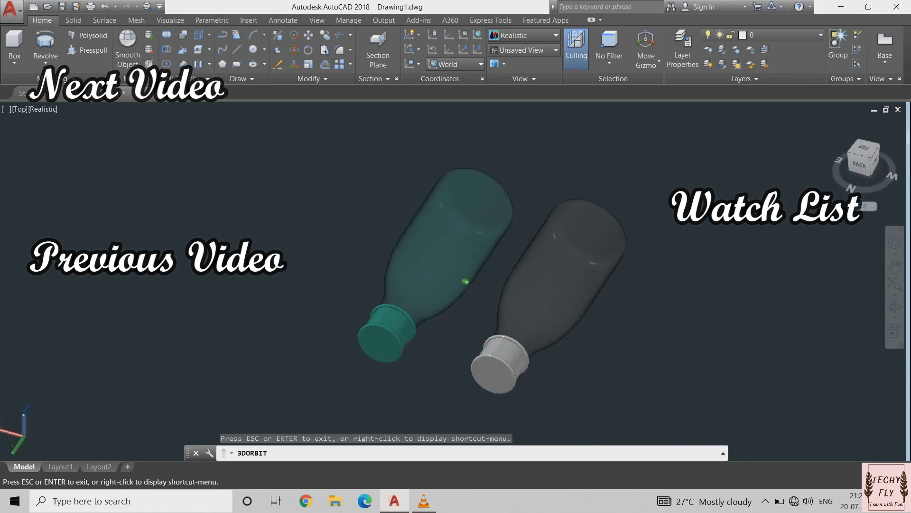
{"action": "middle_click_drag", "start_coordinate": [515, 328], "coordinate": [626, 365], "text": "shift"}
{"action": "middle_click_drag", "start_coordinate": [513, 332], "coordinate": [462, 203], "text": "shift"}
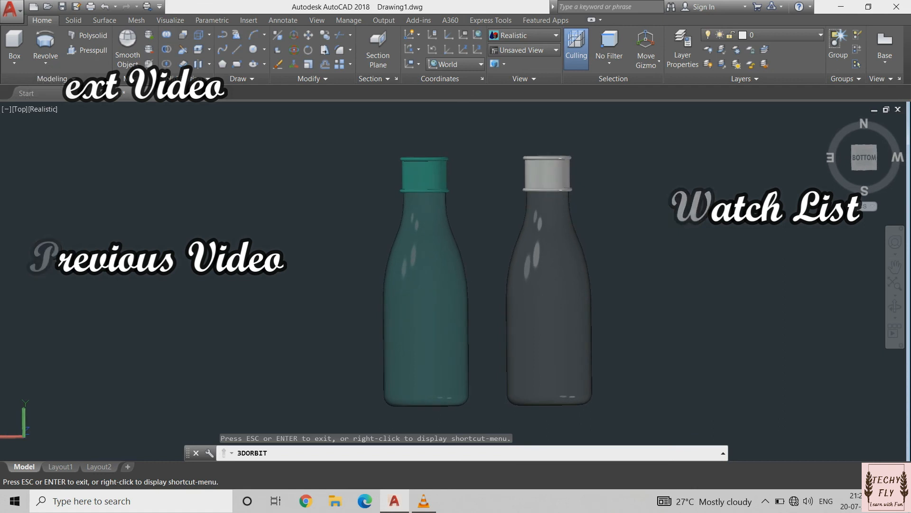